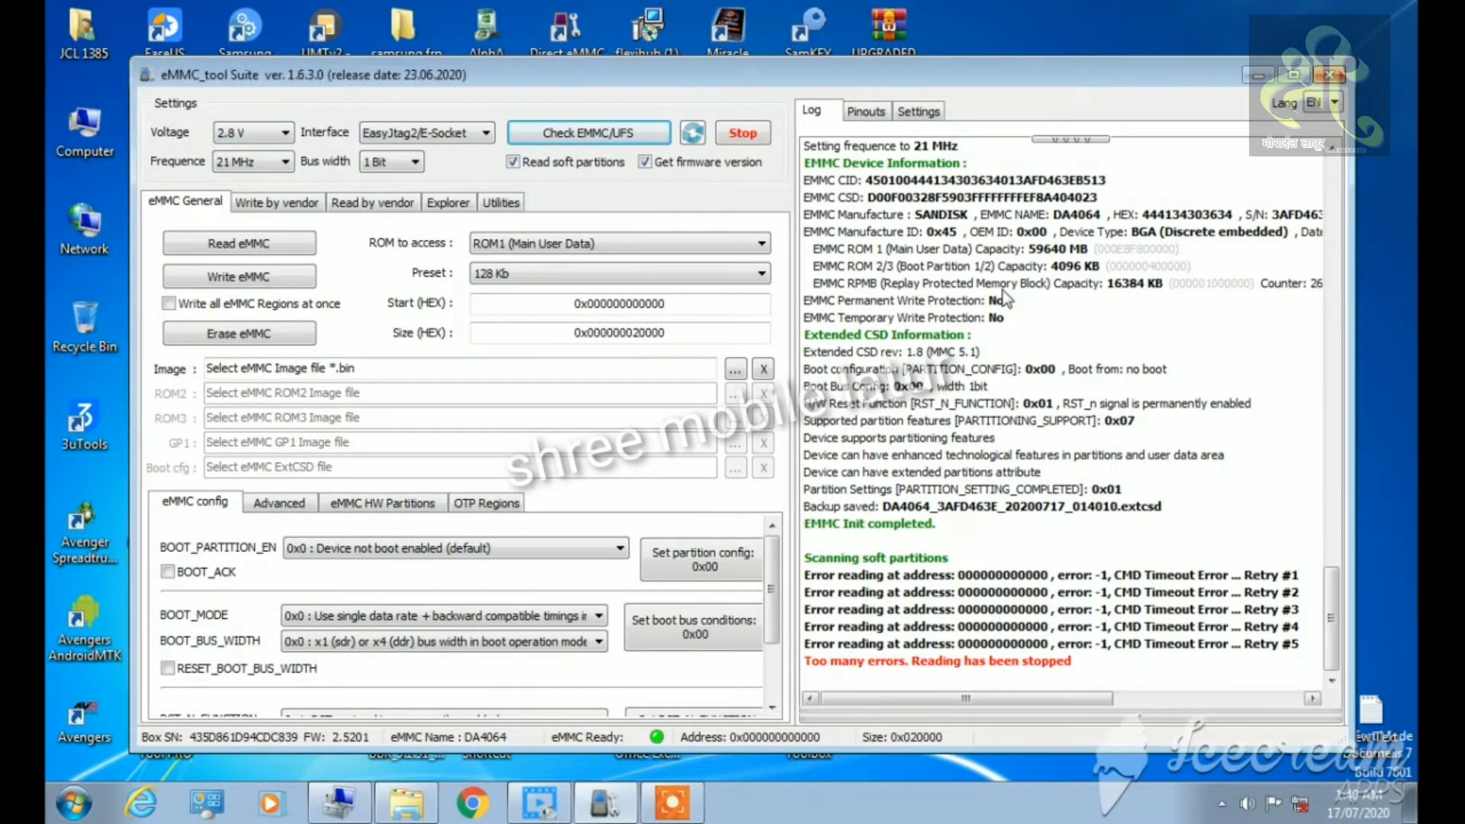
- Switch to the Z3X EasyJtag JTAG Classic Suite, detect the eMMC, and check the log's password-lock lines
left_click(1330, 77)
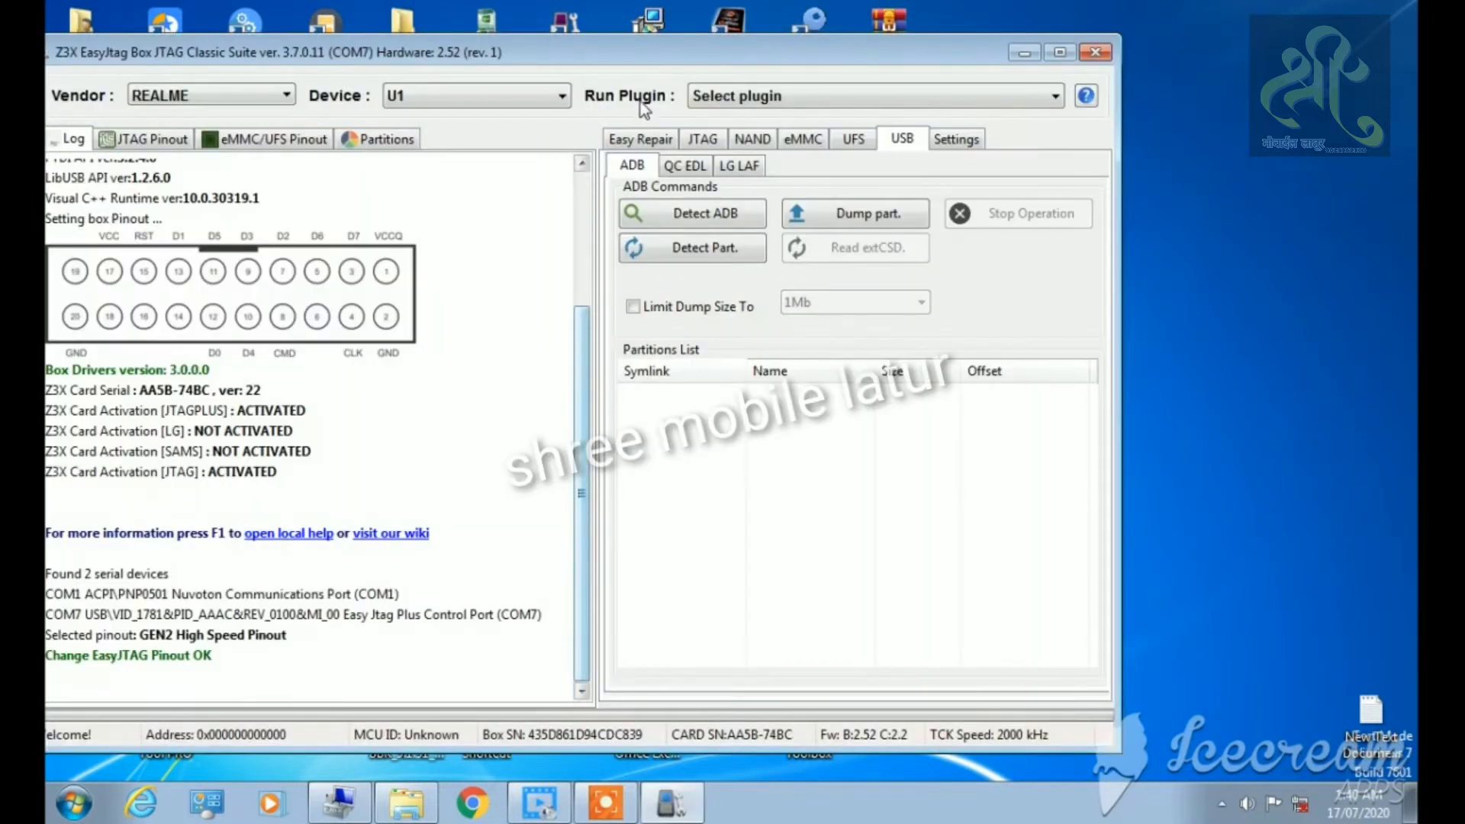
left_click_drag(666, 58, 865, 61)
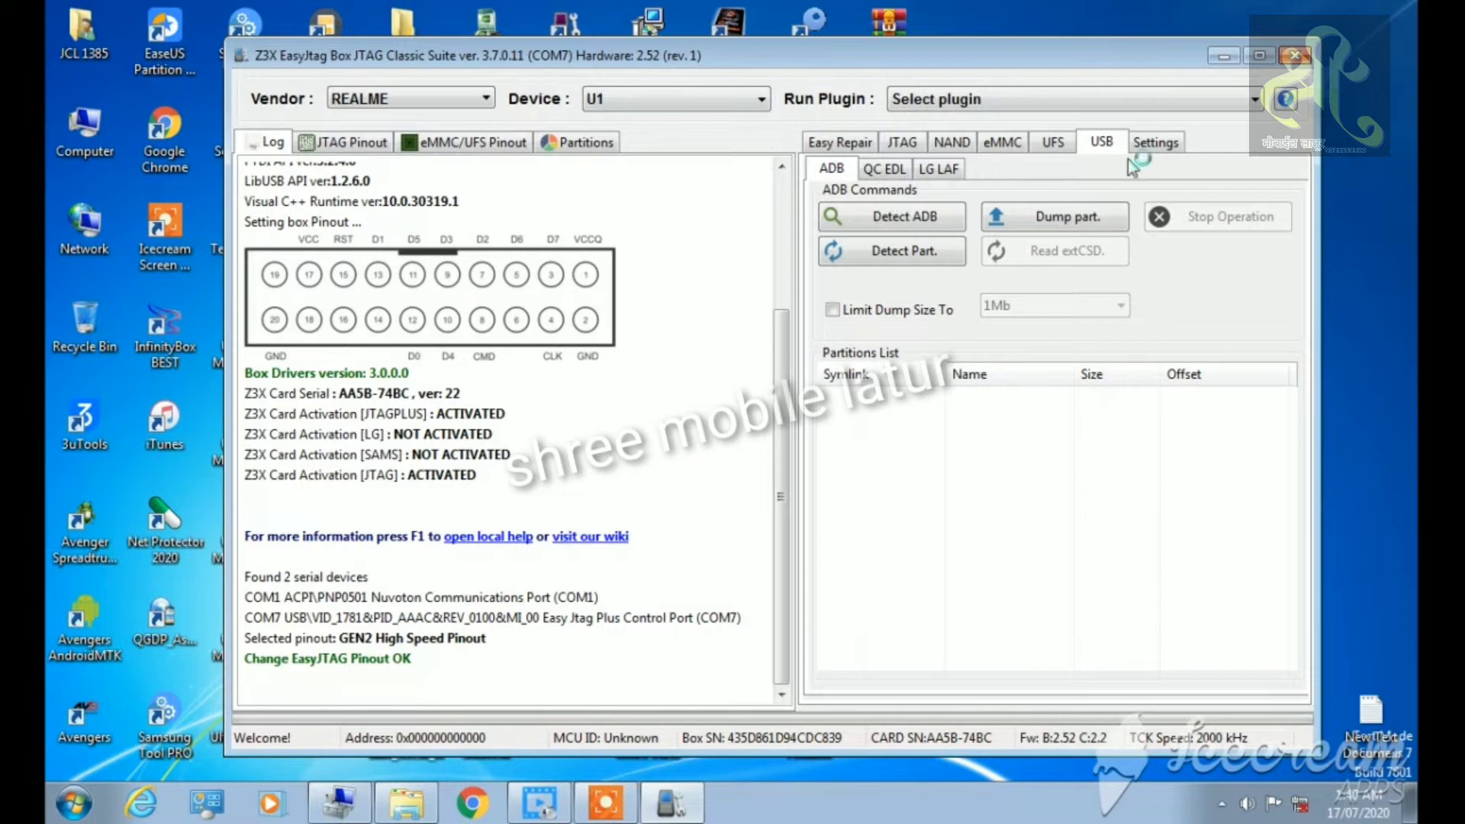
left_click(1003, 142)
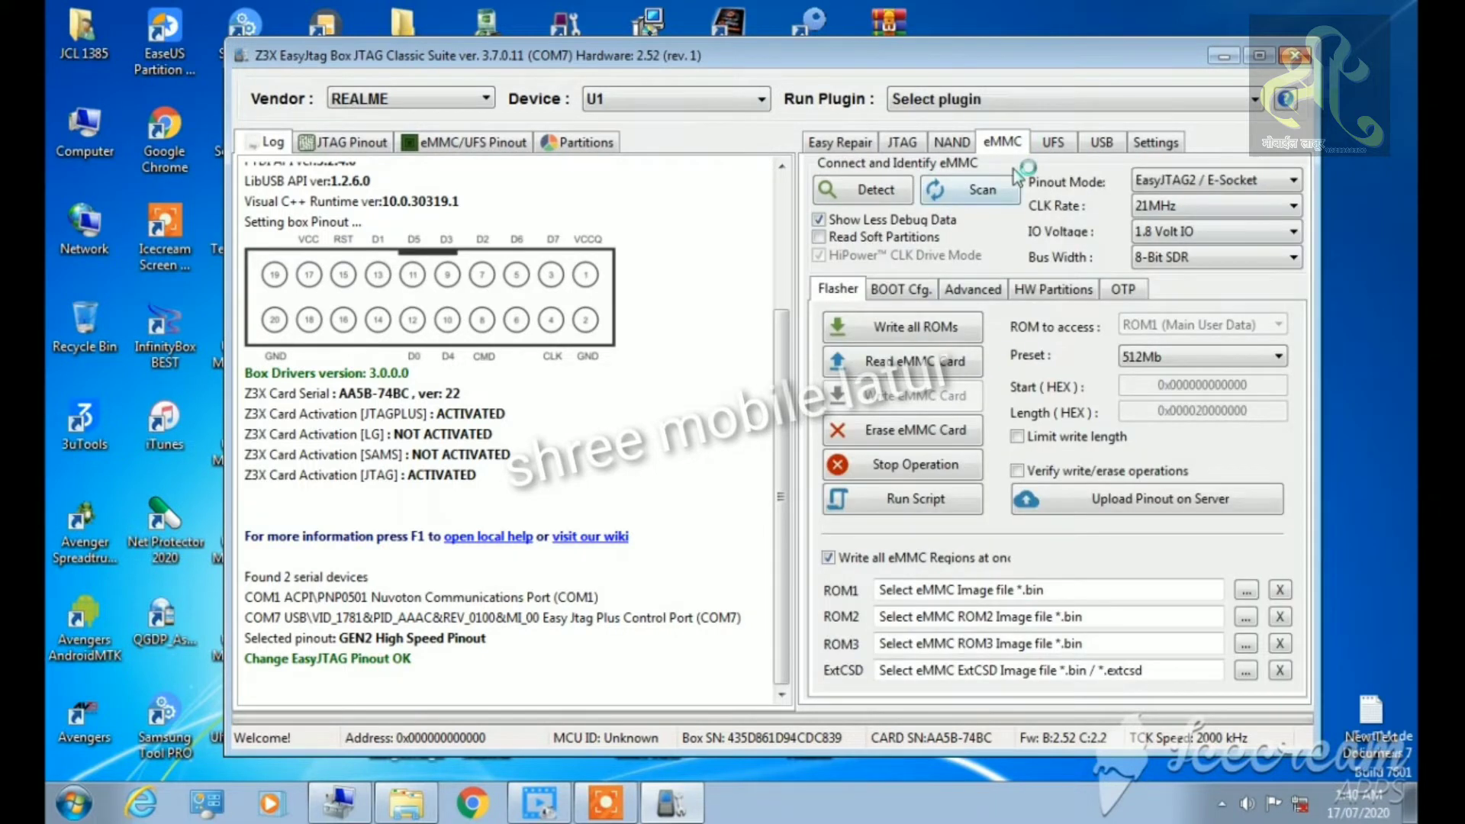
left_click(1230, 182)
left_click(1228, 186)
left_click(890, 192)
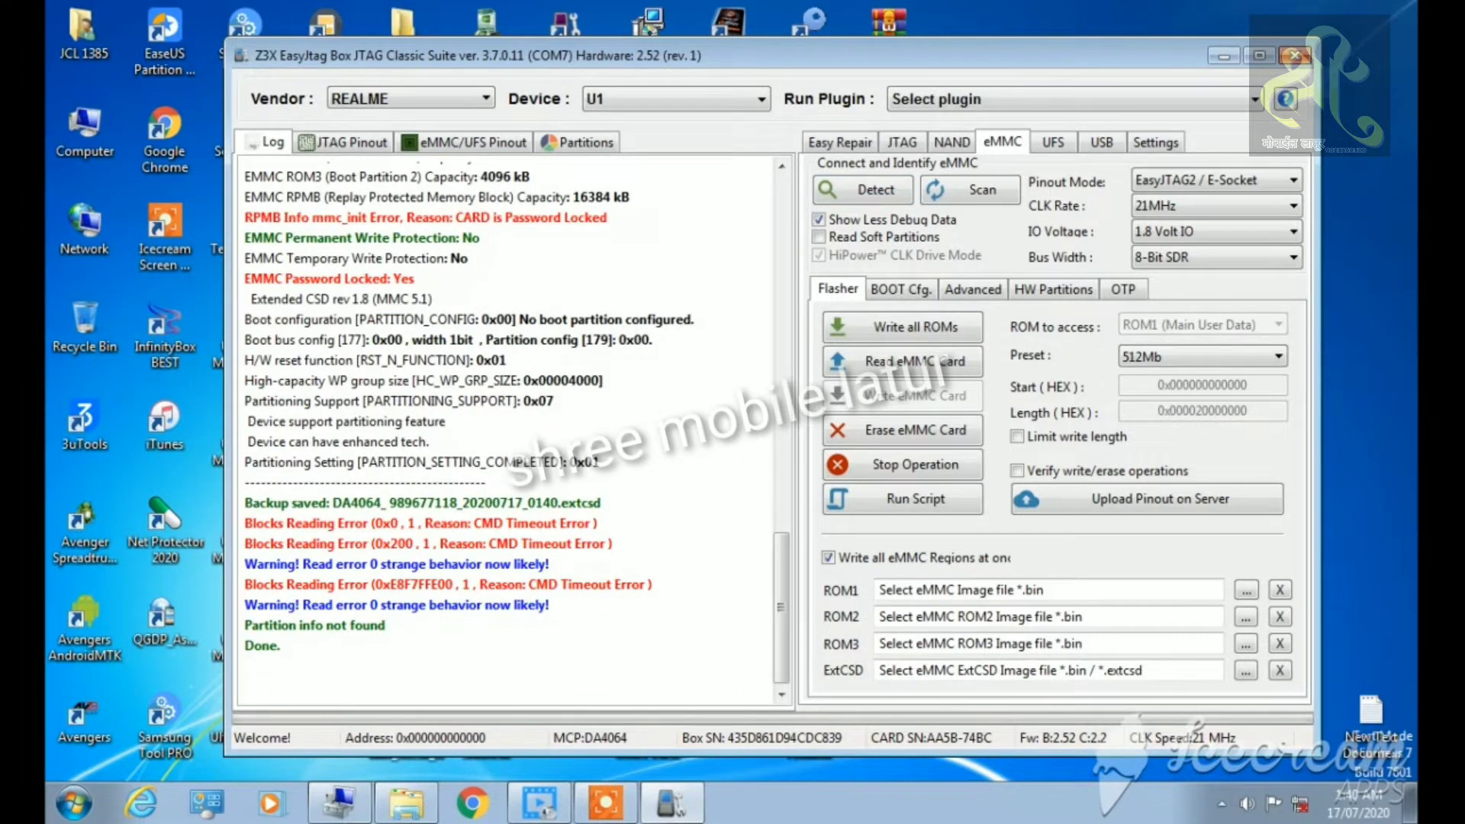
left_click_drag(610, 218, 246, 217)
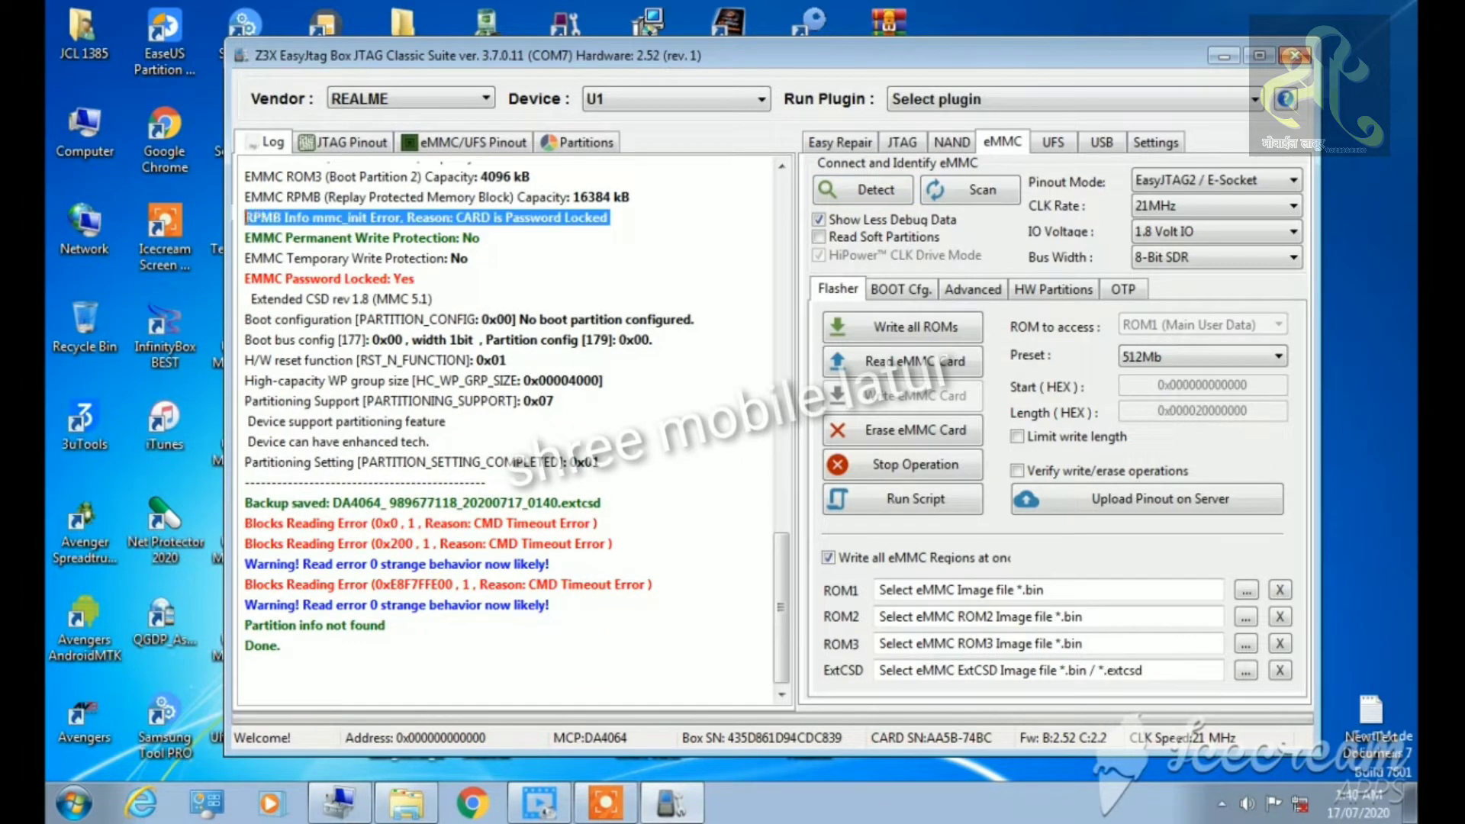
left_click_drag(416, 279, 245, 278)
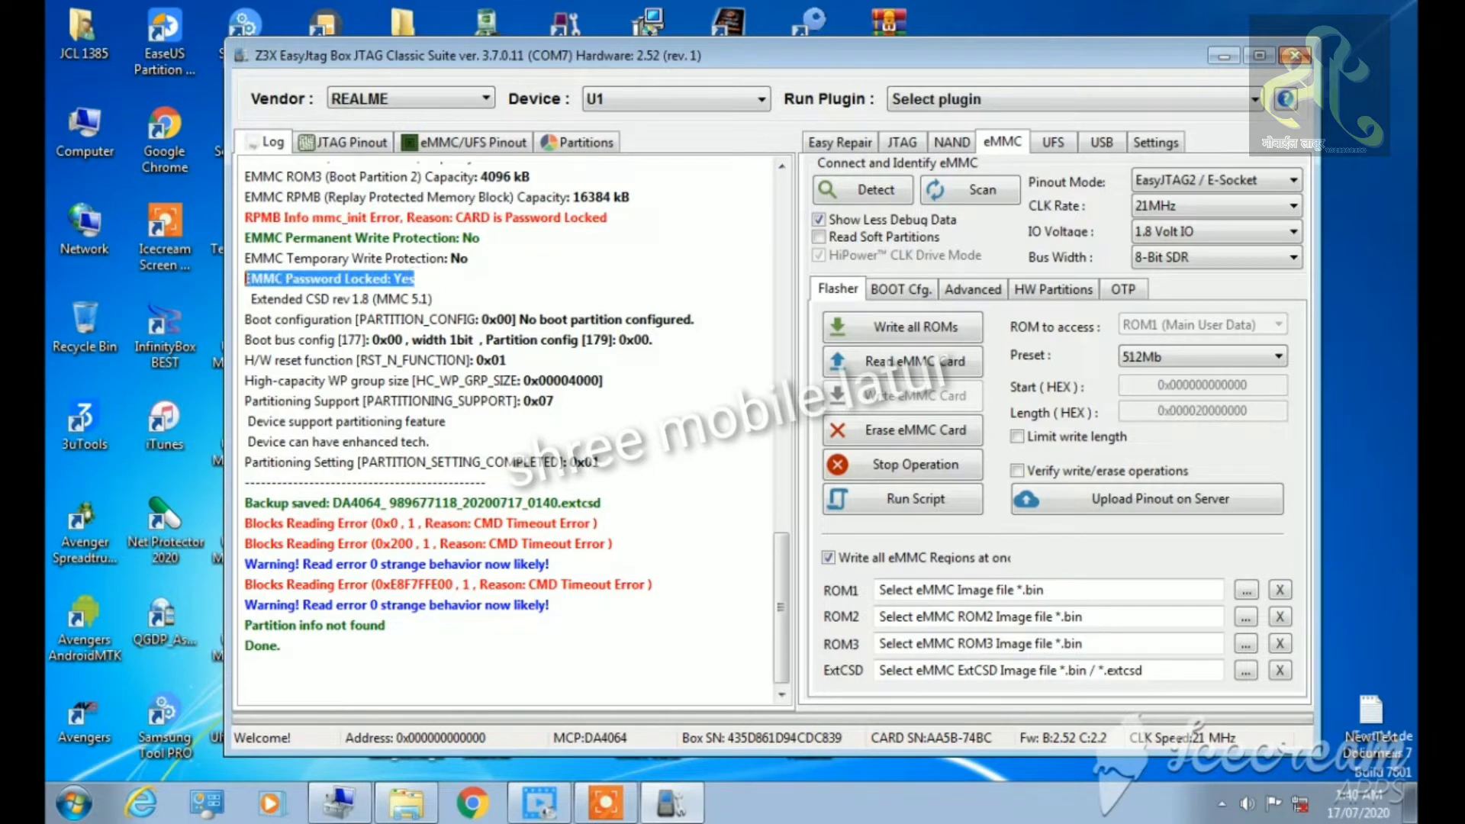
scroll(778, 608, "up", 4)
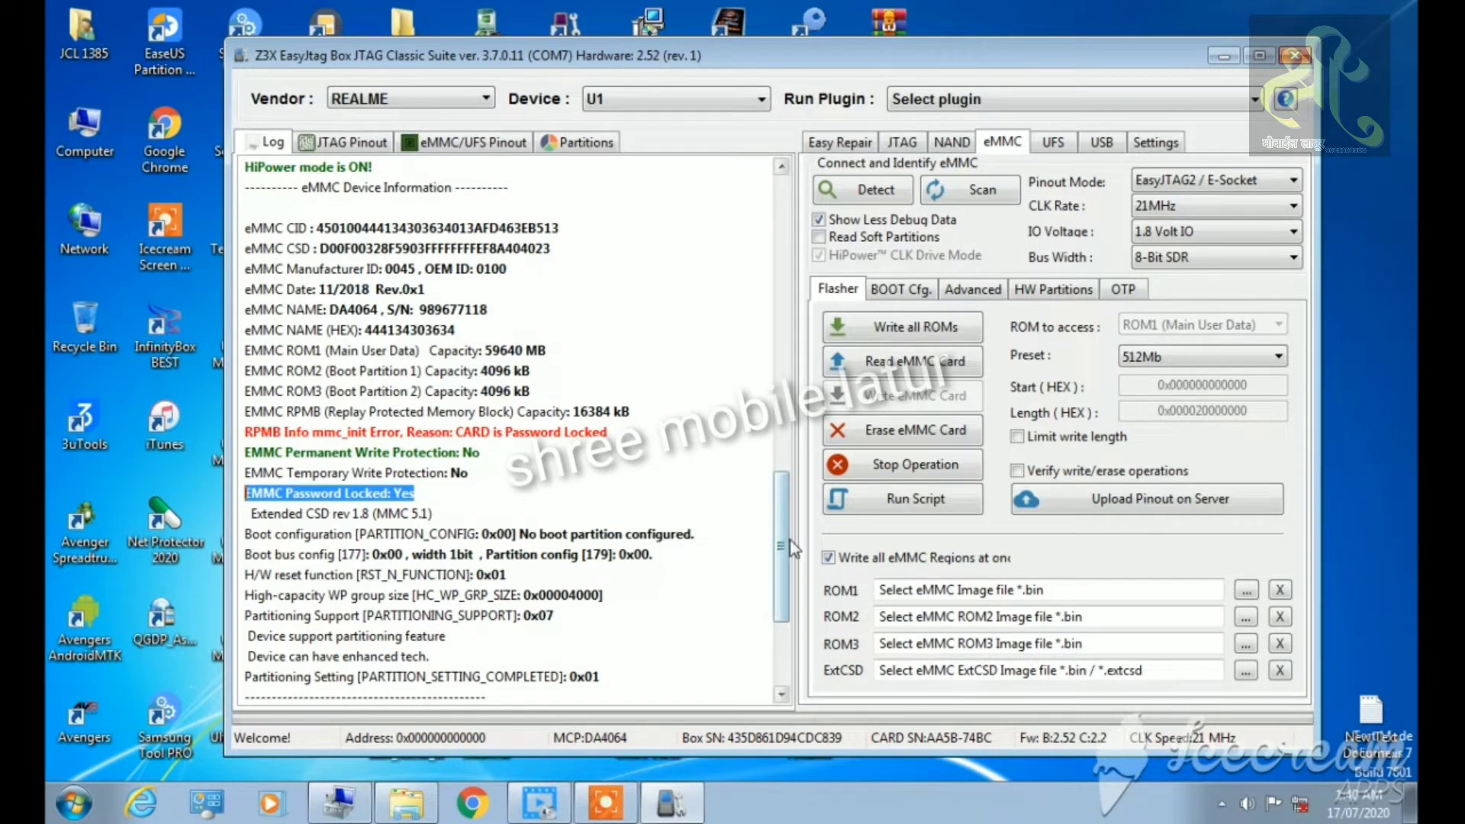
scroll(782, 532, "down", 4)
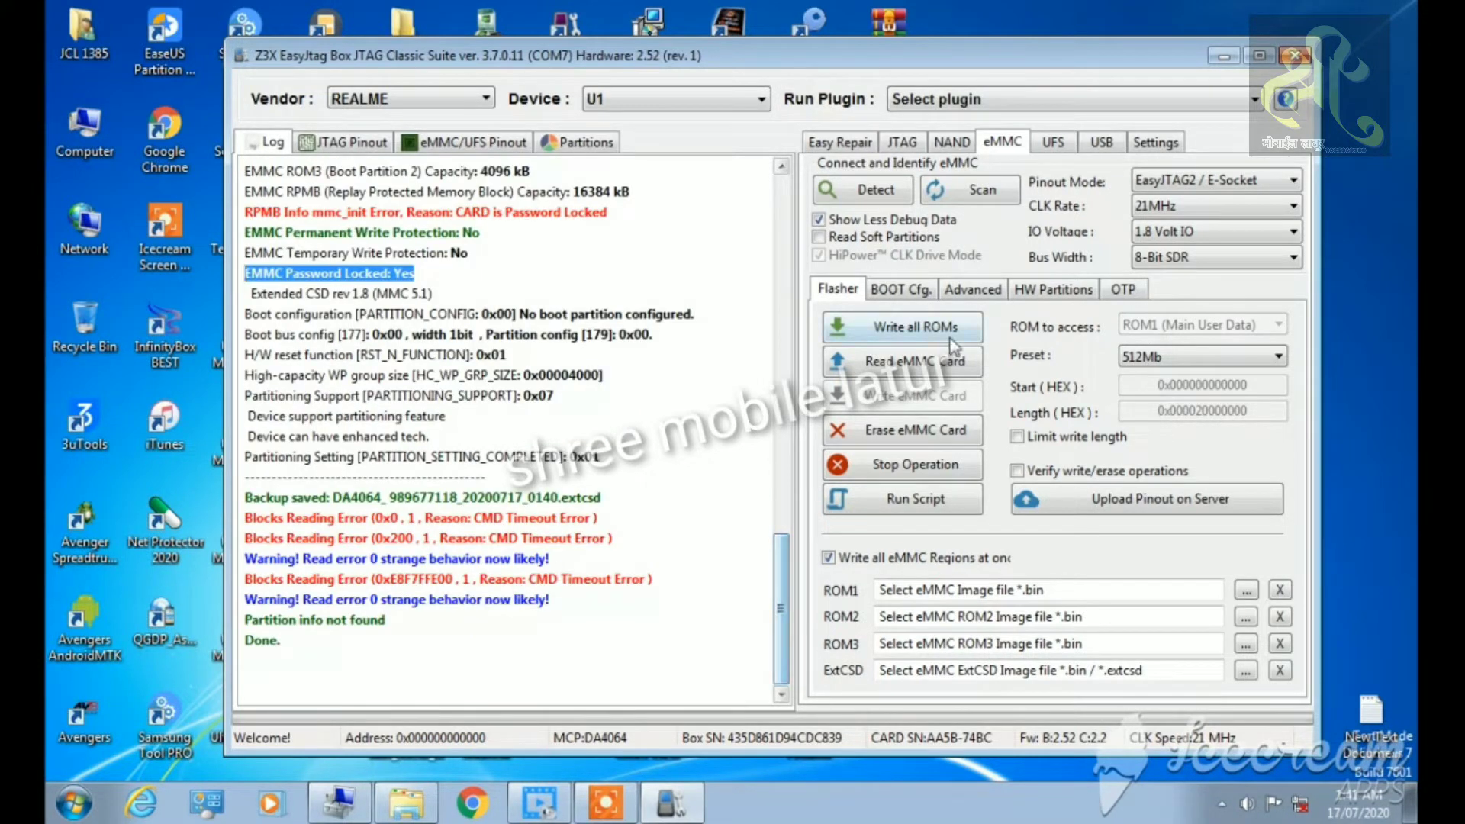
- Force-erase the eMMC password, accepting the loss of the card's contents, and detect the chip again
left_click(899, 296)
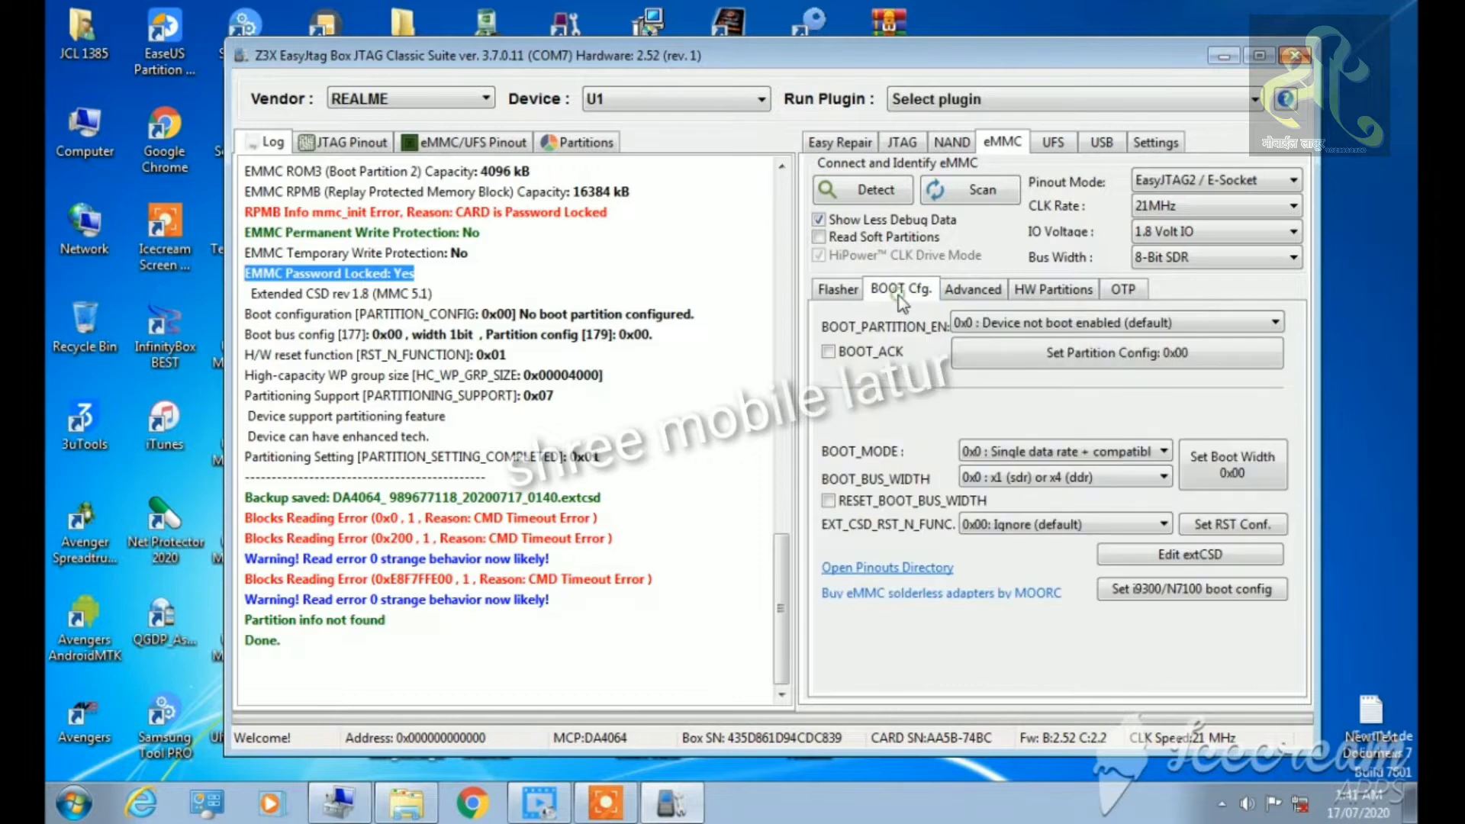
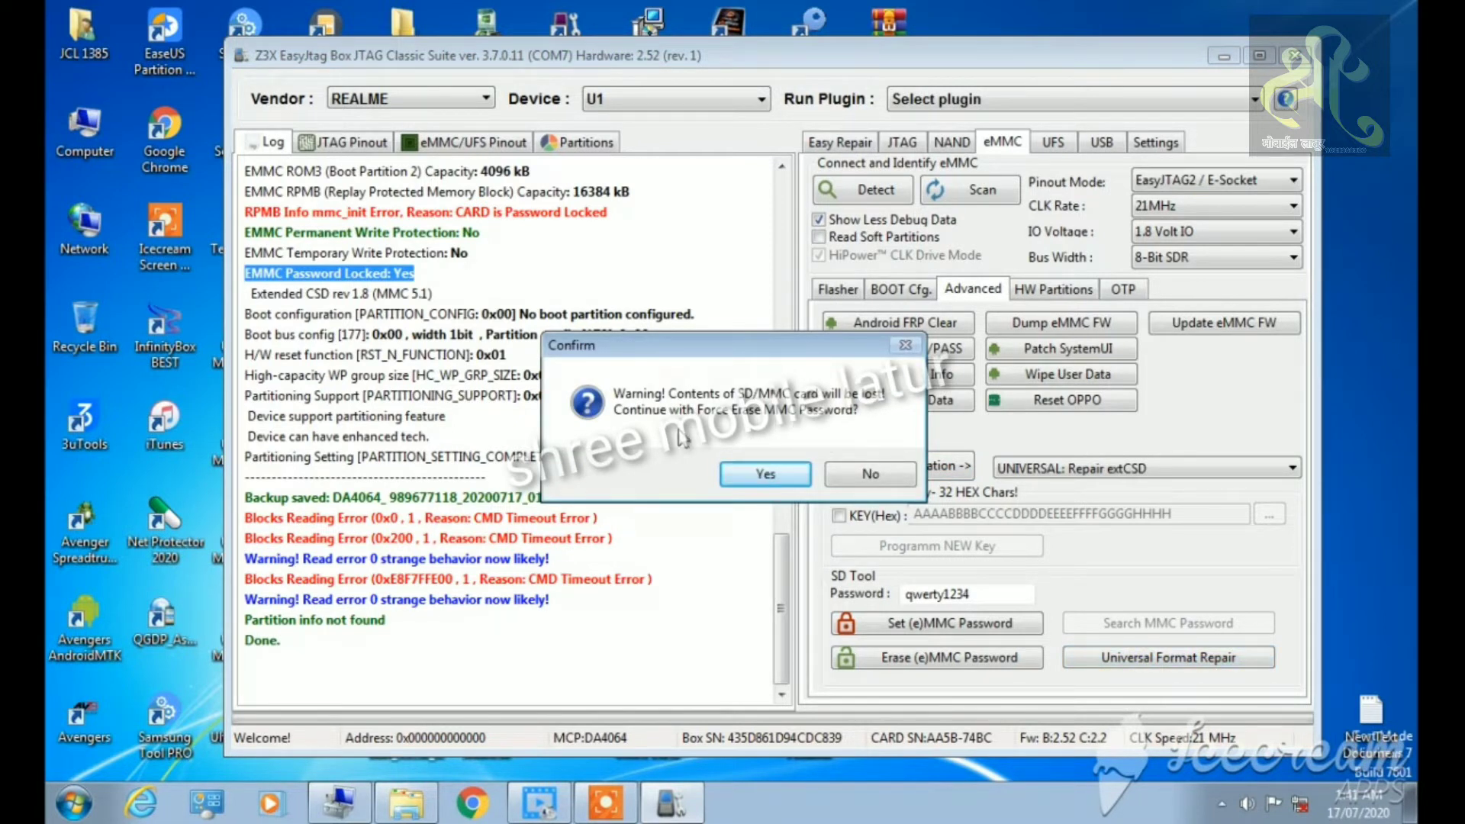
left_click(759, 476)
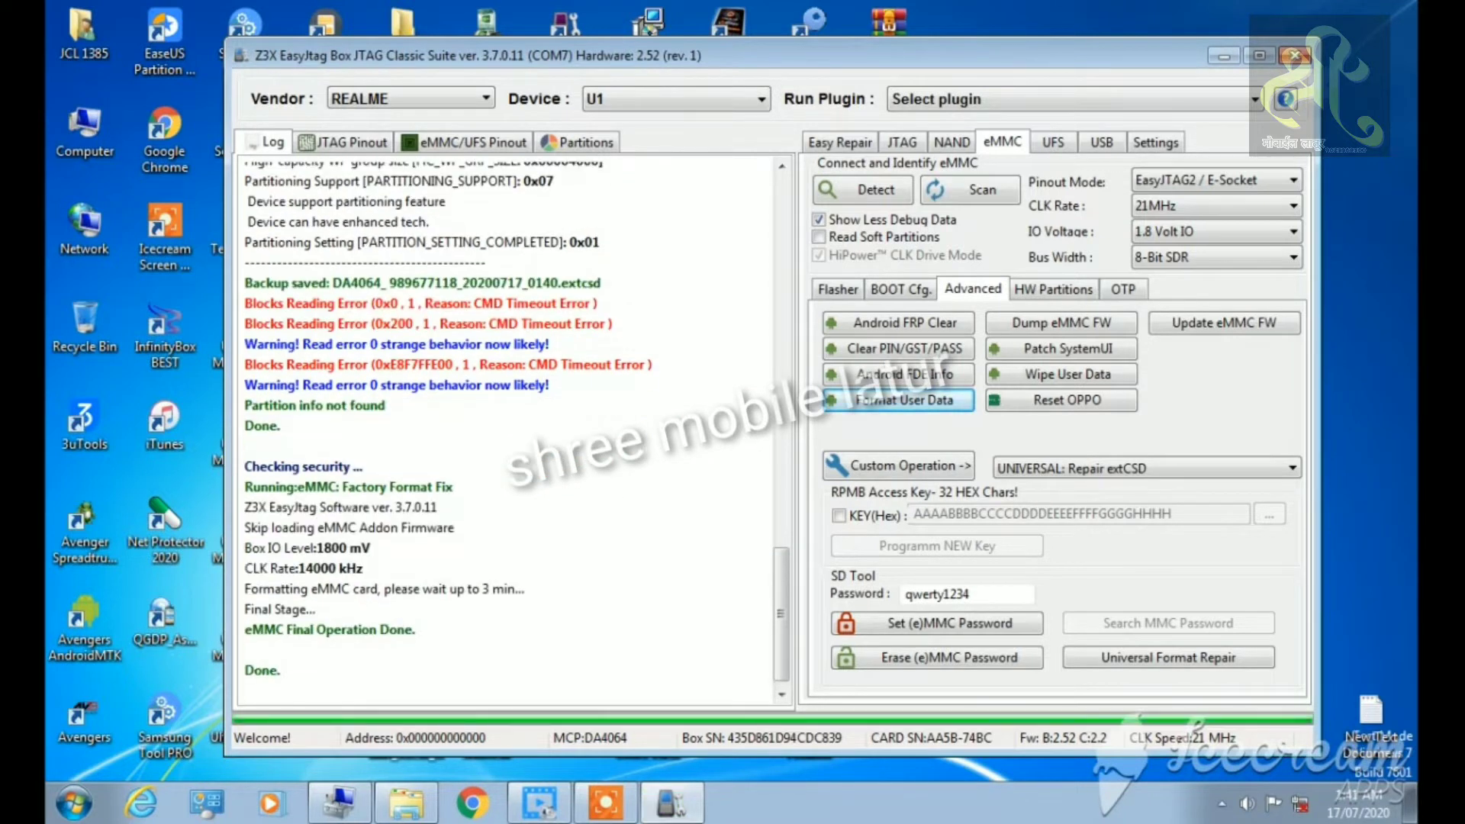
left_click_drag(296, 670, 252, 629)
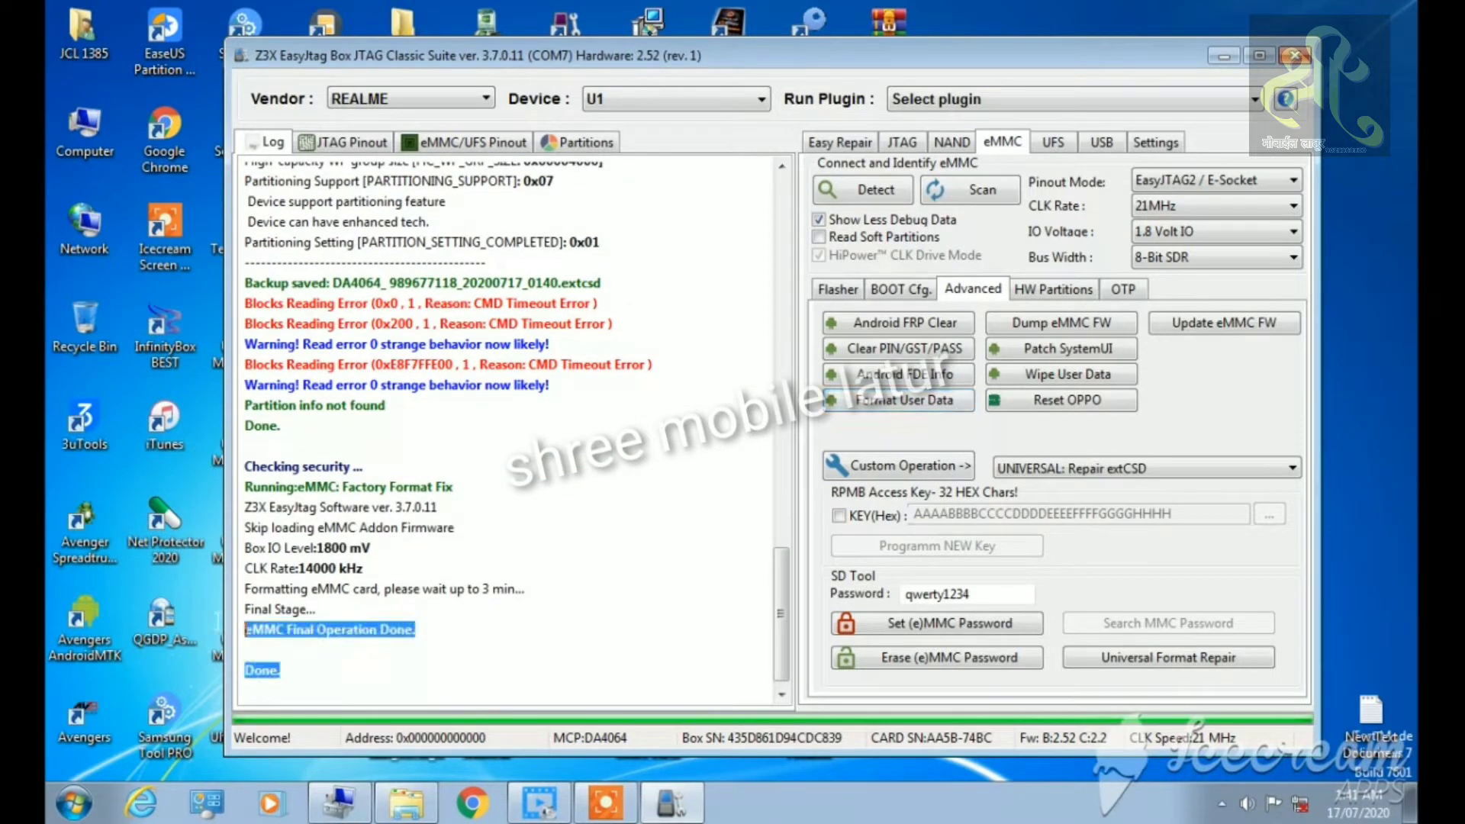
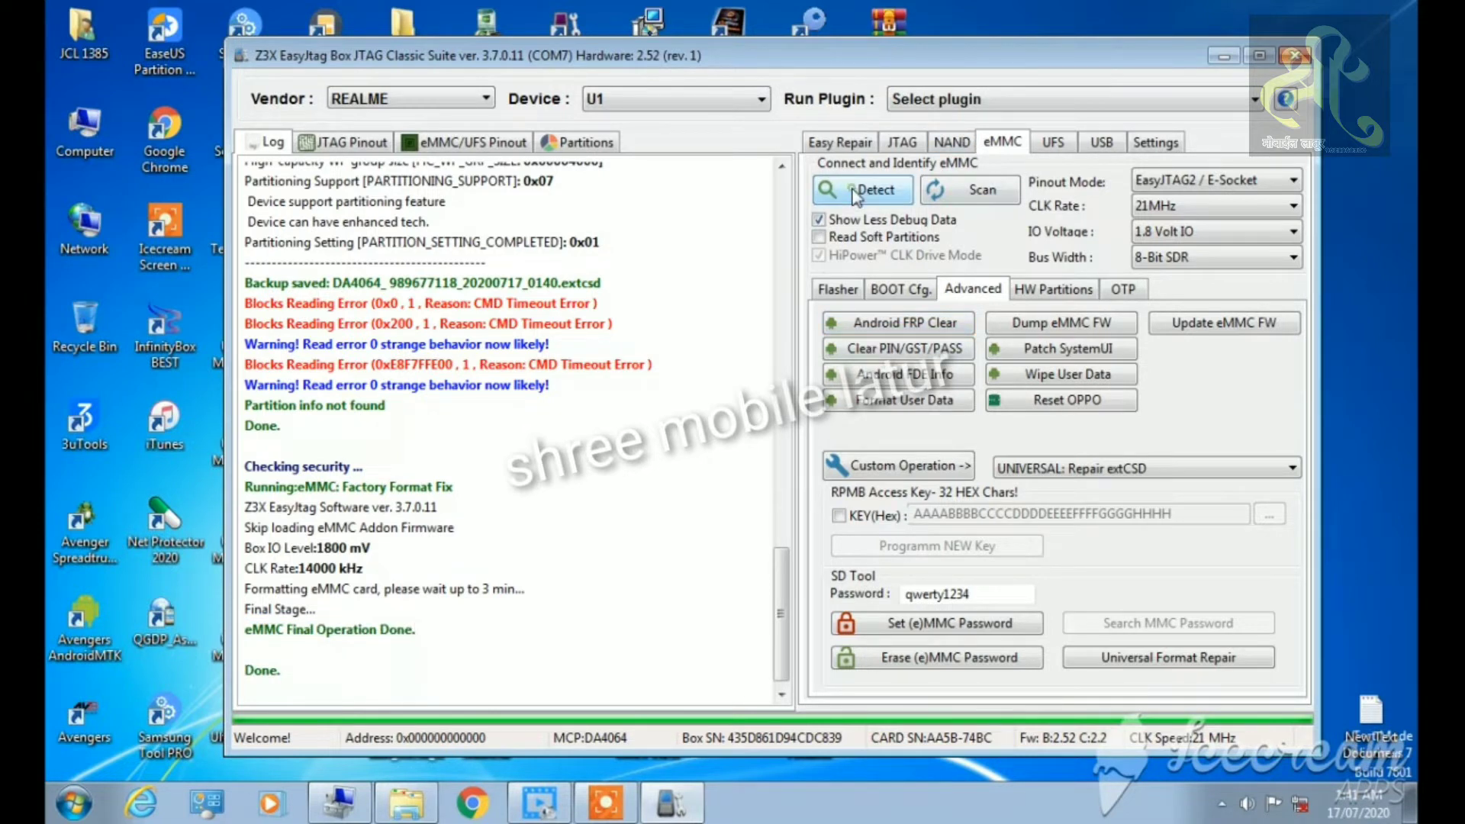
left_click(852, 193)
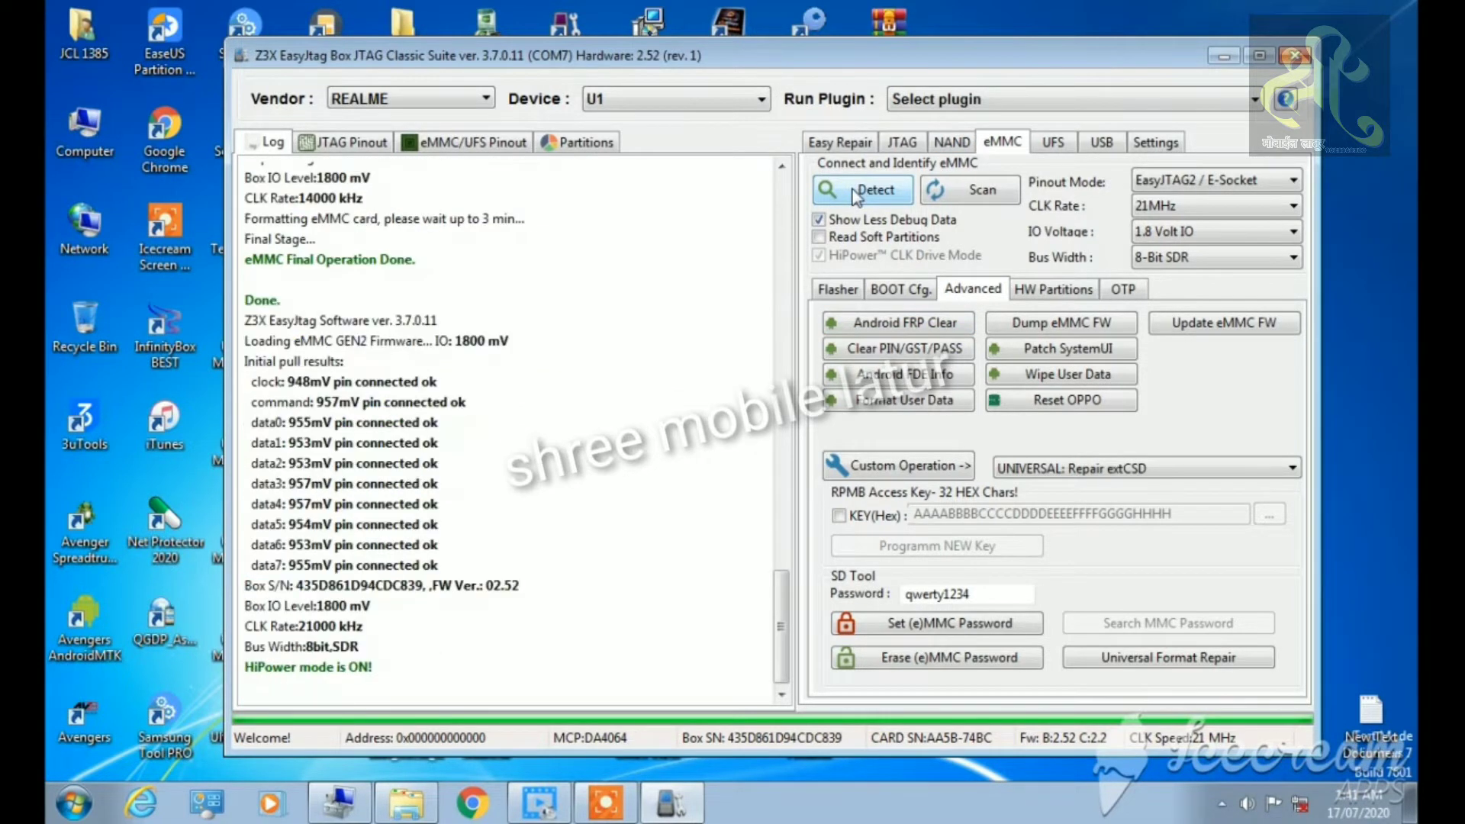
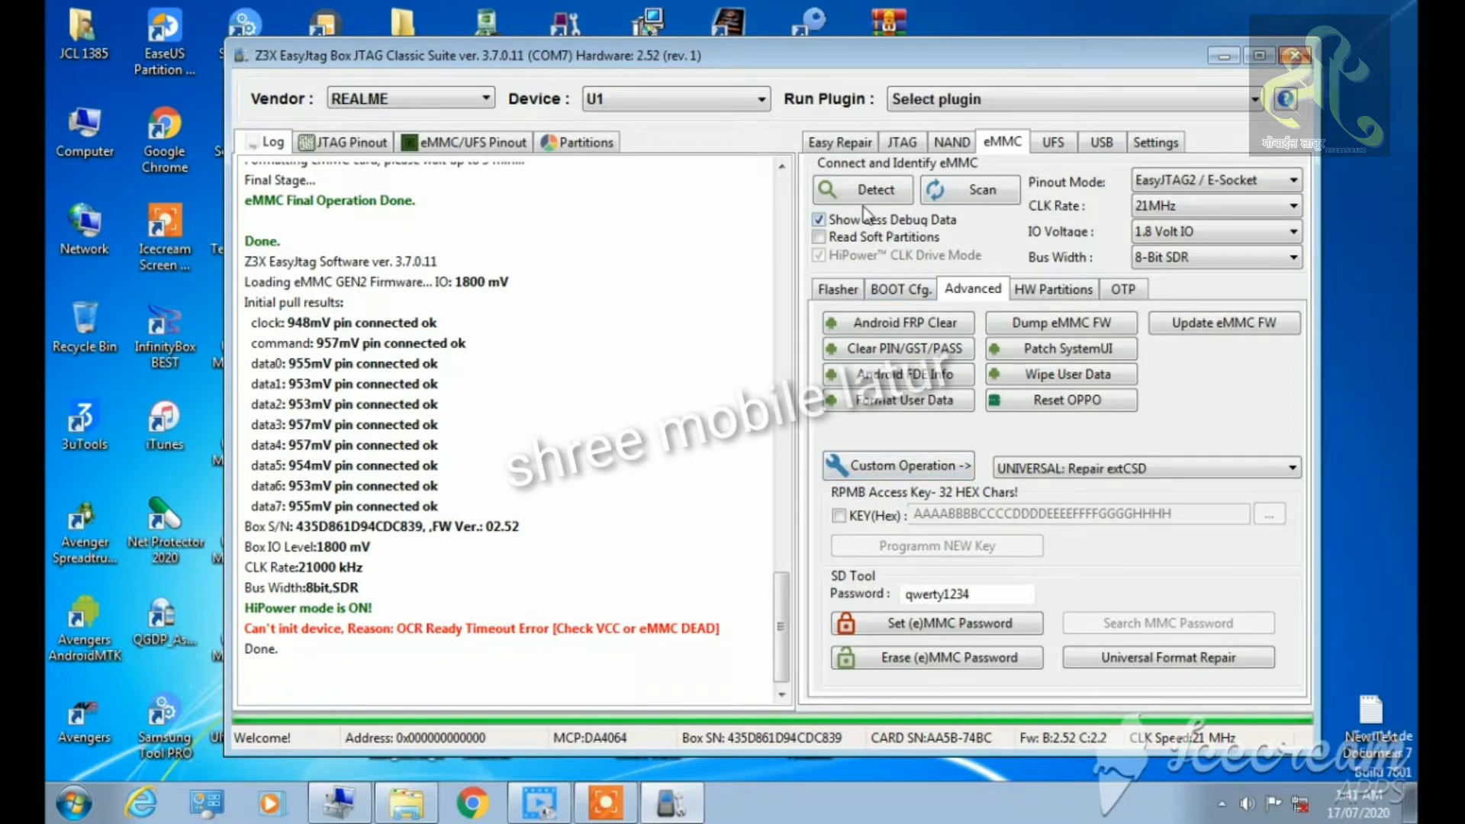
left_click(872, 194)
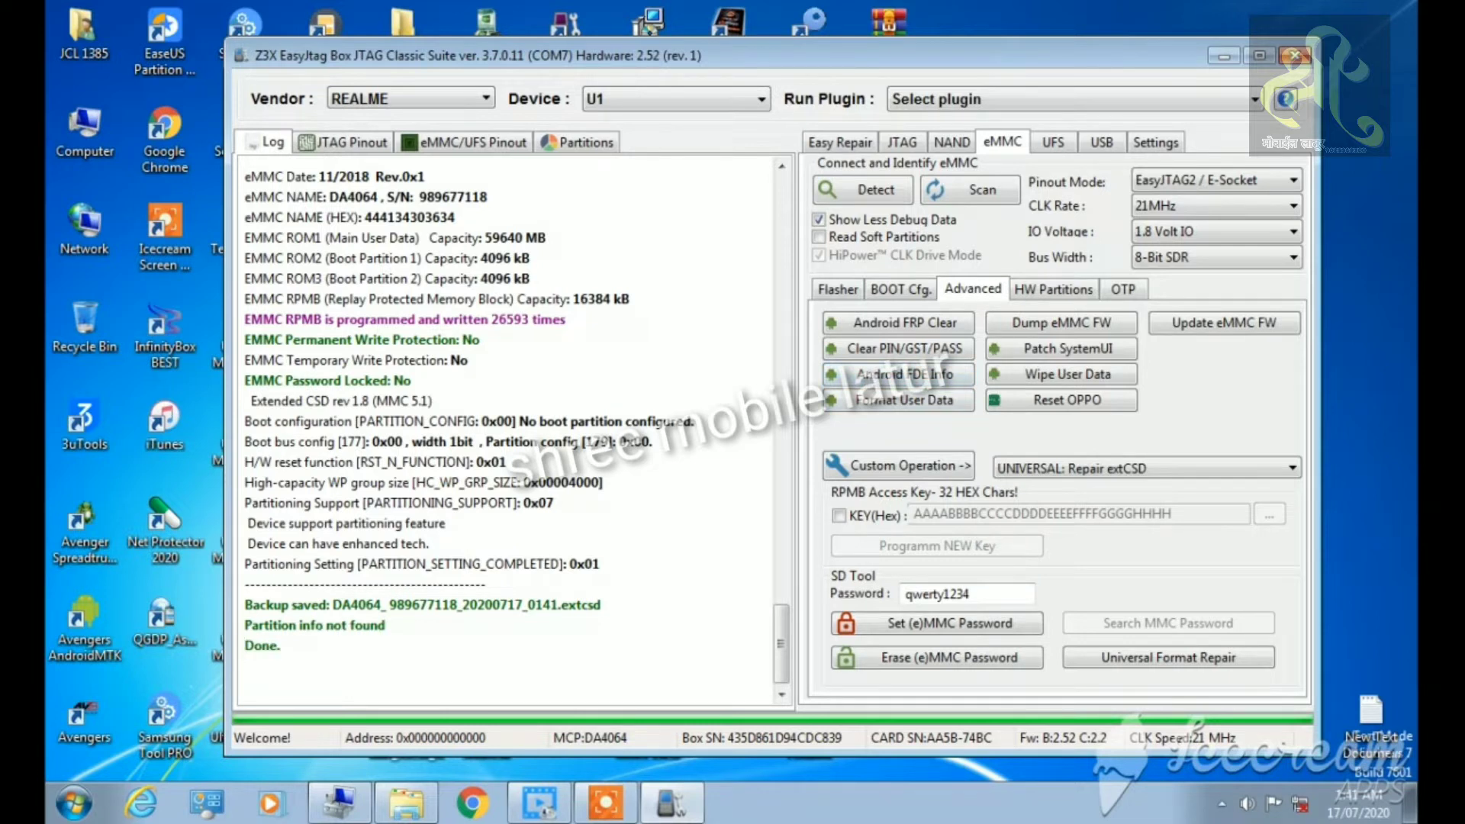
- Return to eMMC_tool Suite and check the eMMC with soft partition reading and firmware version retrieval disabled
left_click(1295, 56)
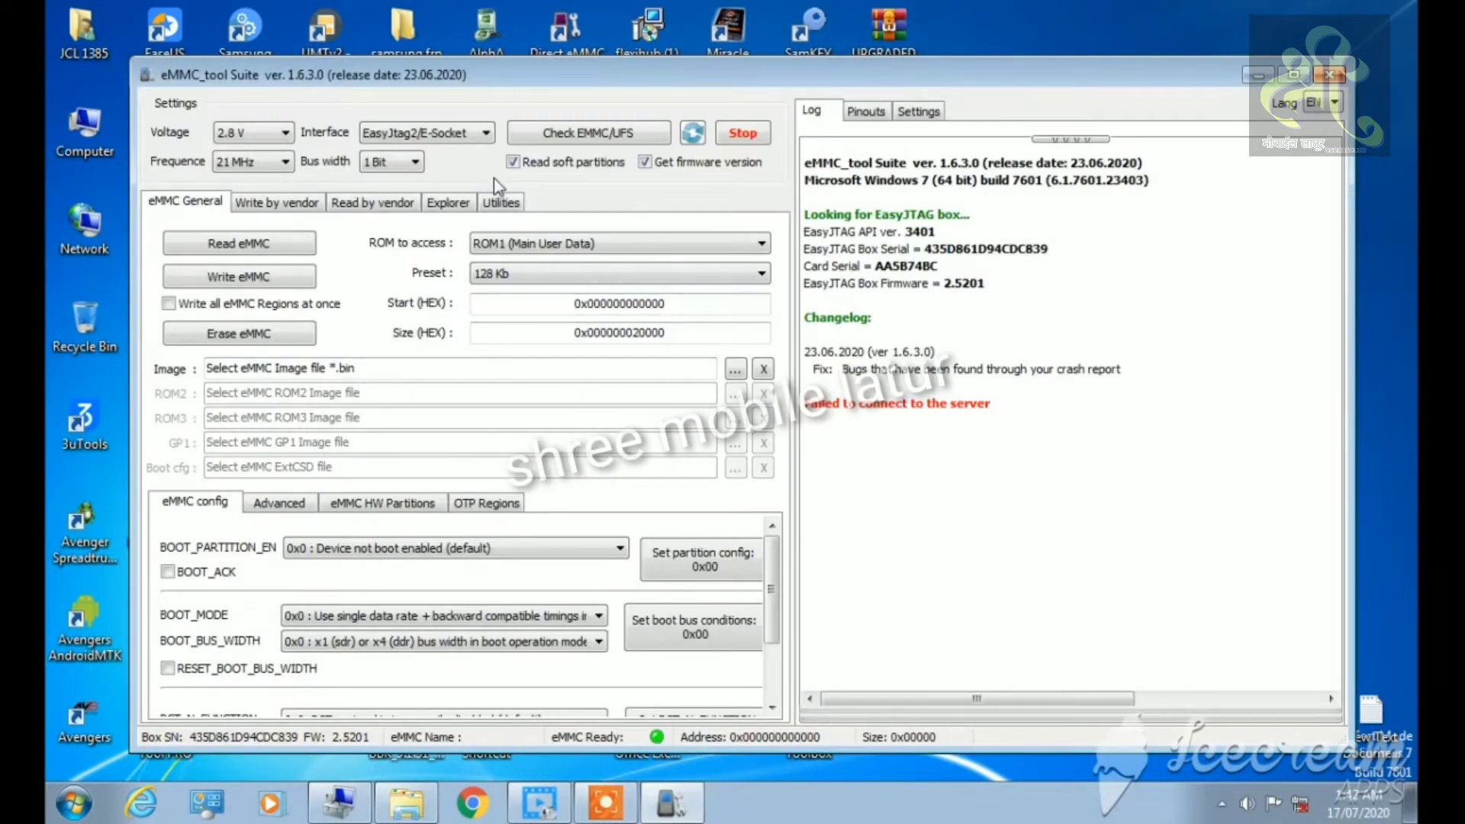
left_click(646, 163)
left_click(548, 160)
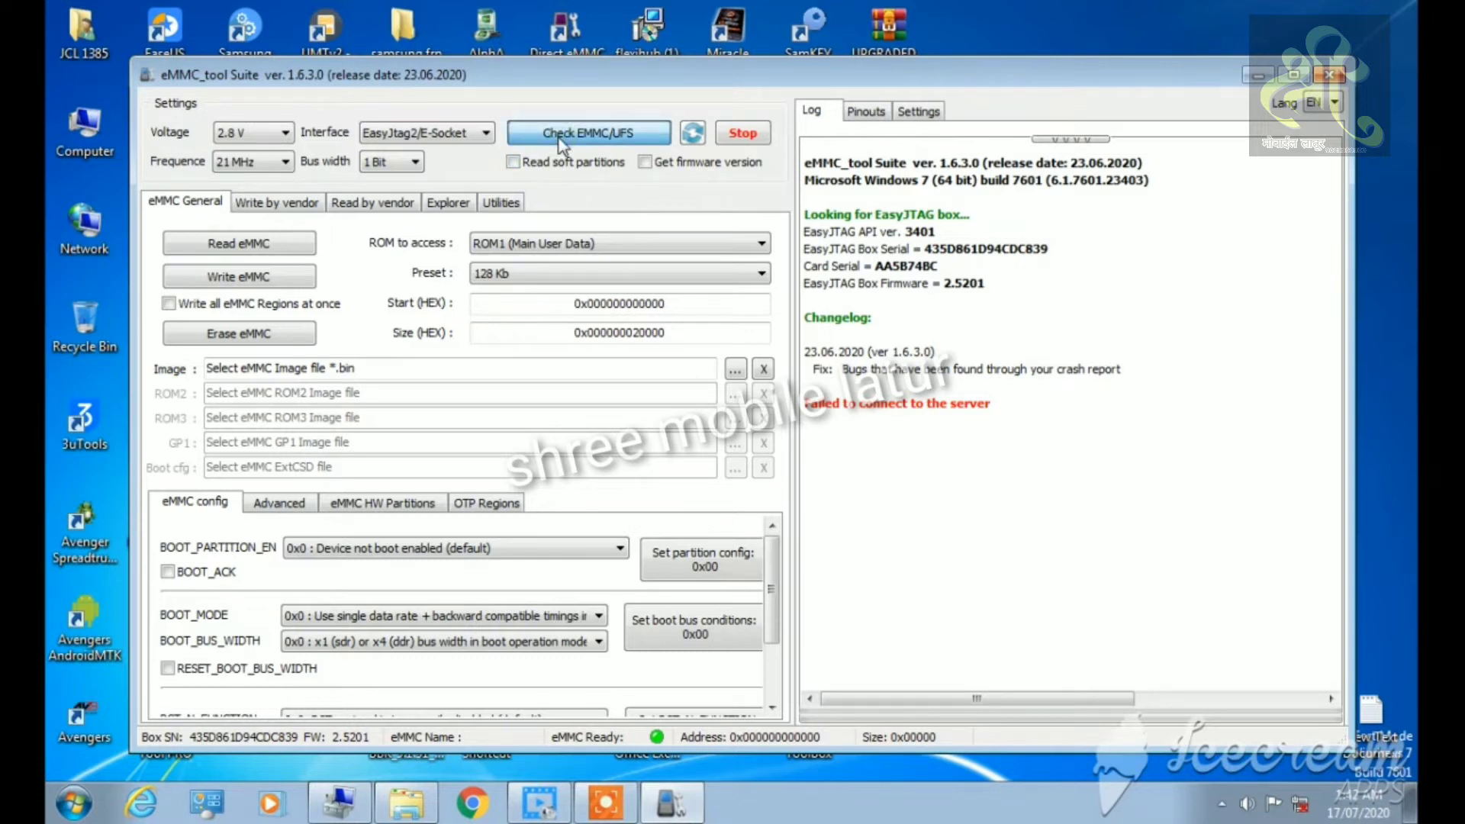
left_click(560, 135)
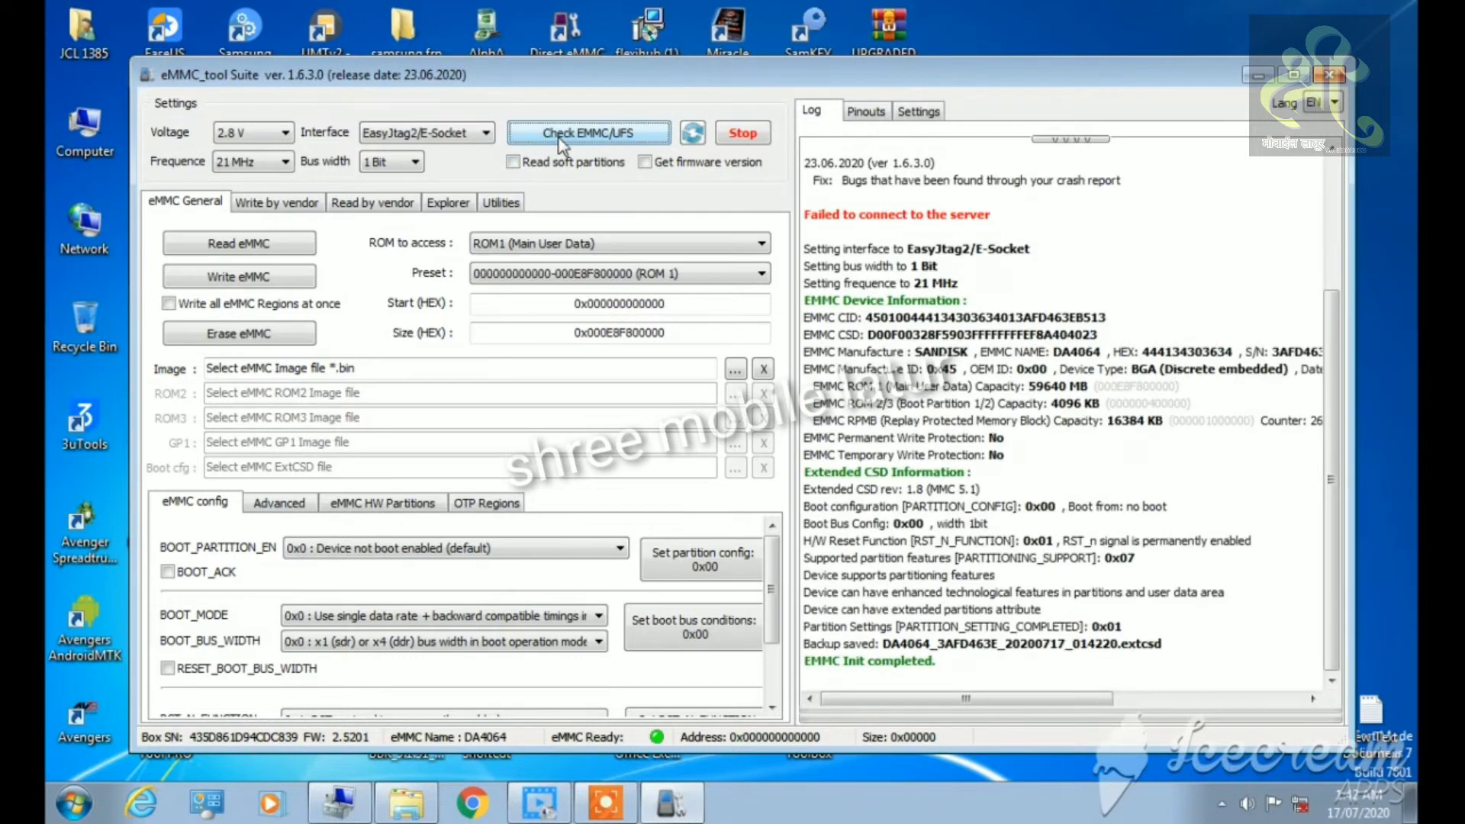
- Run a Universal Factory Format on the eMMC, accepting the damage warning
left_click(276, 505)
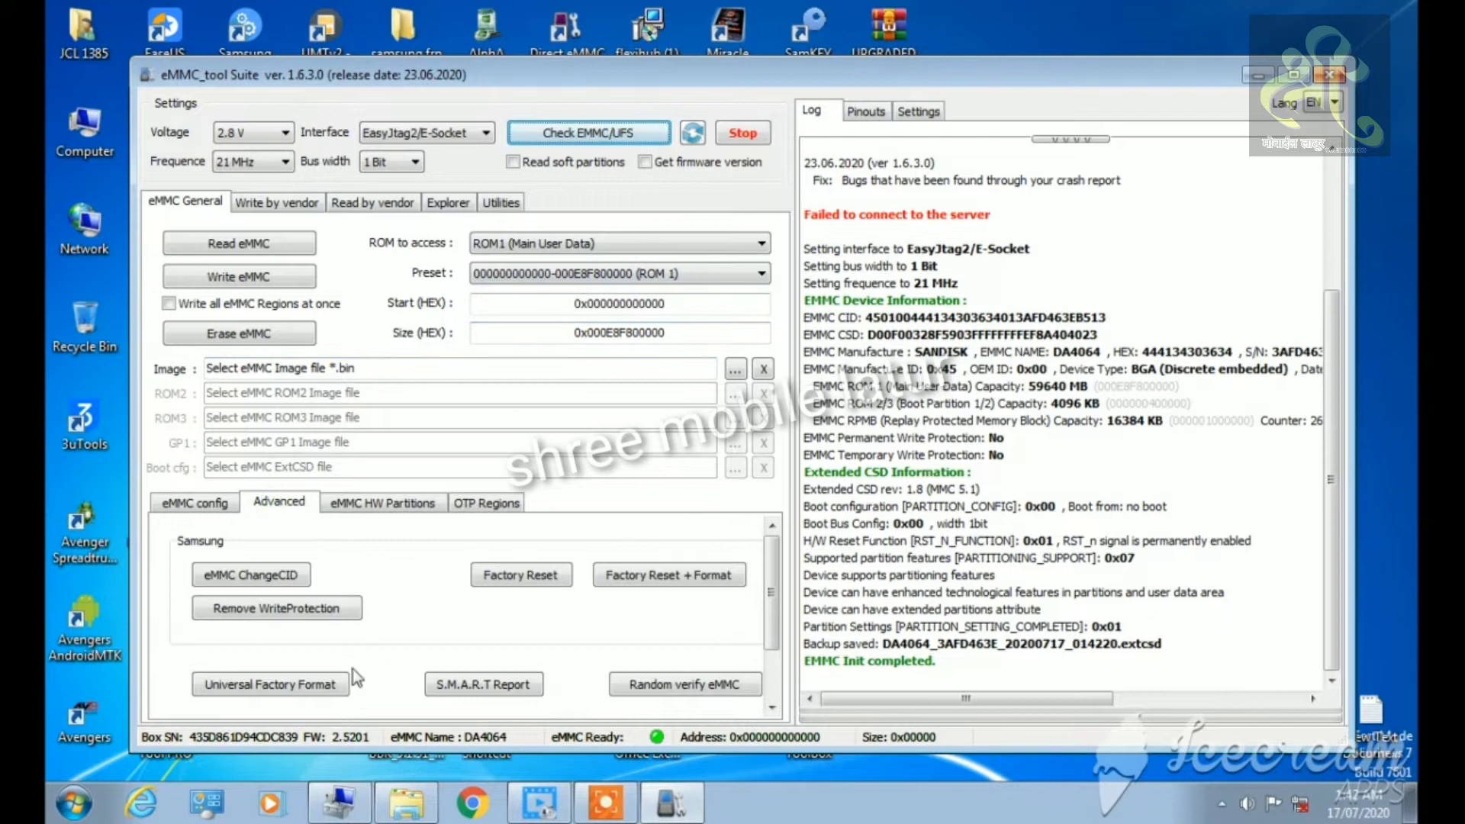
left_click(254, 686)
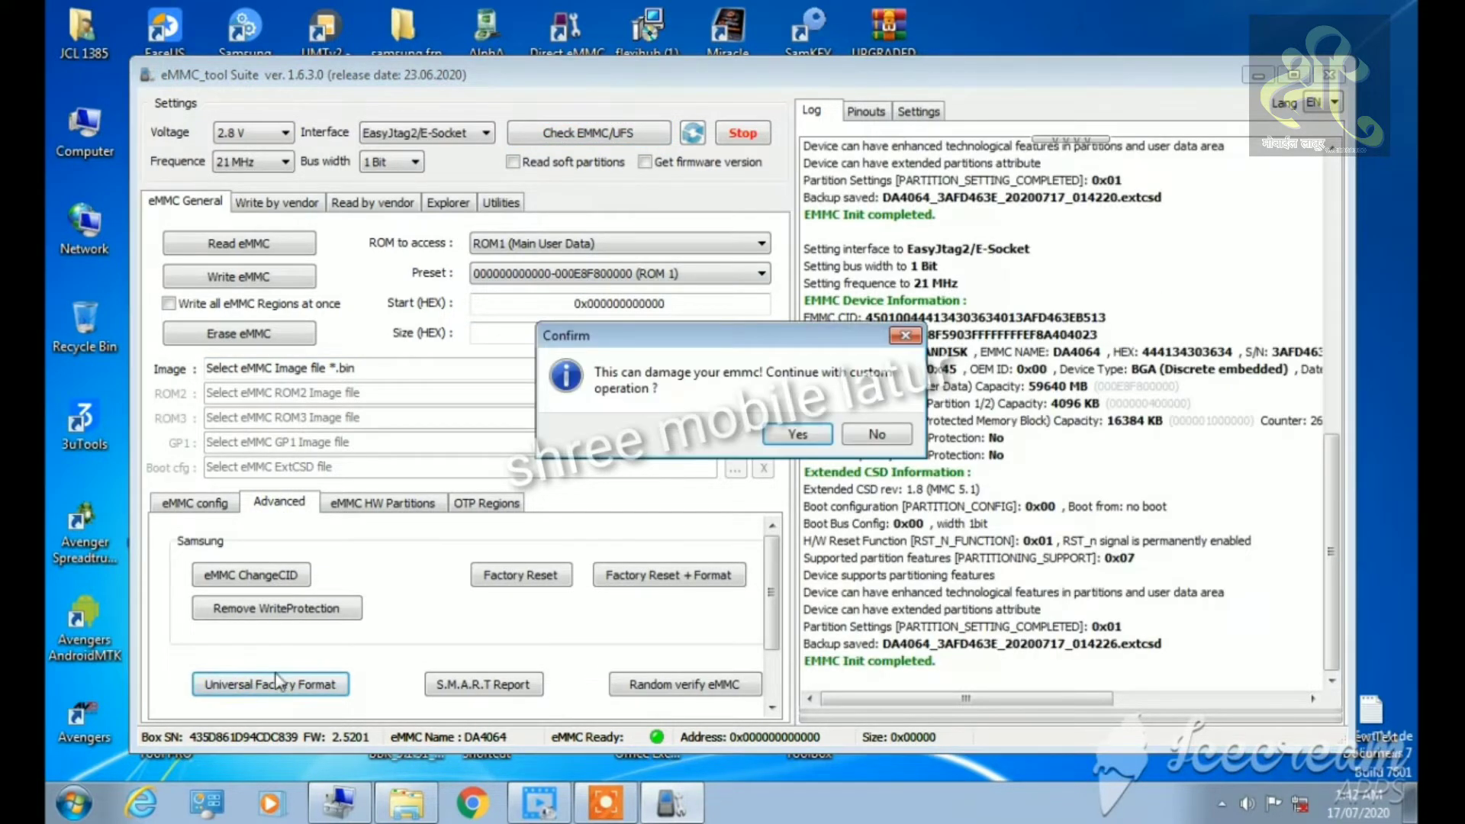
left_click(798, 435)
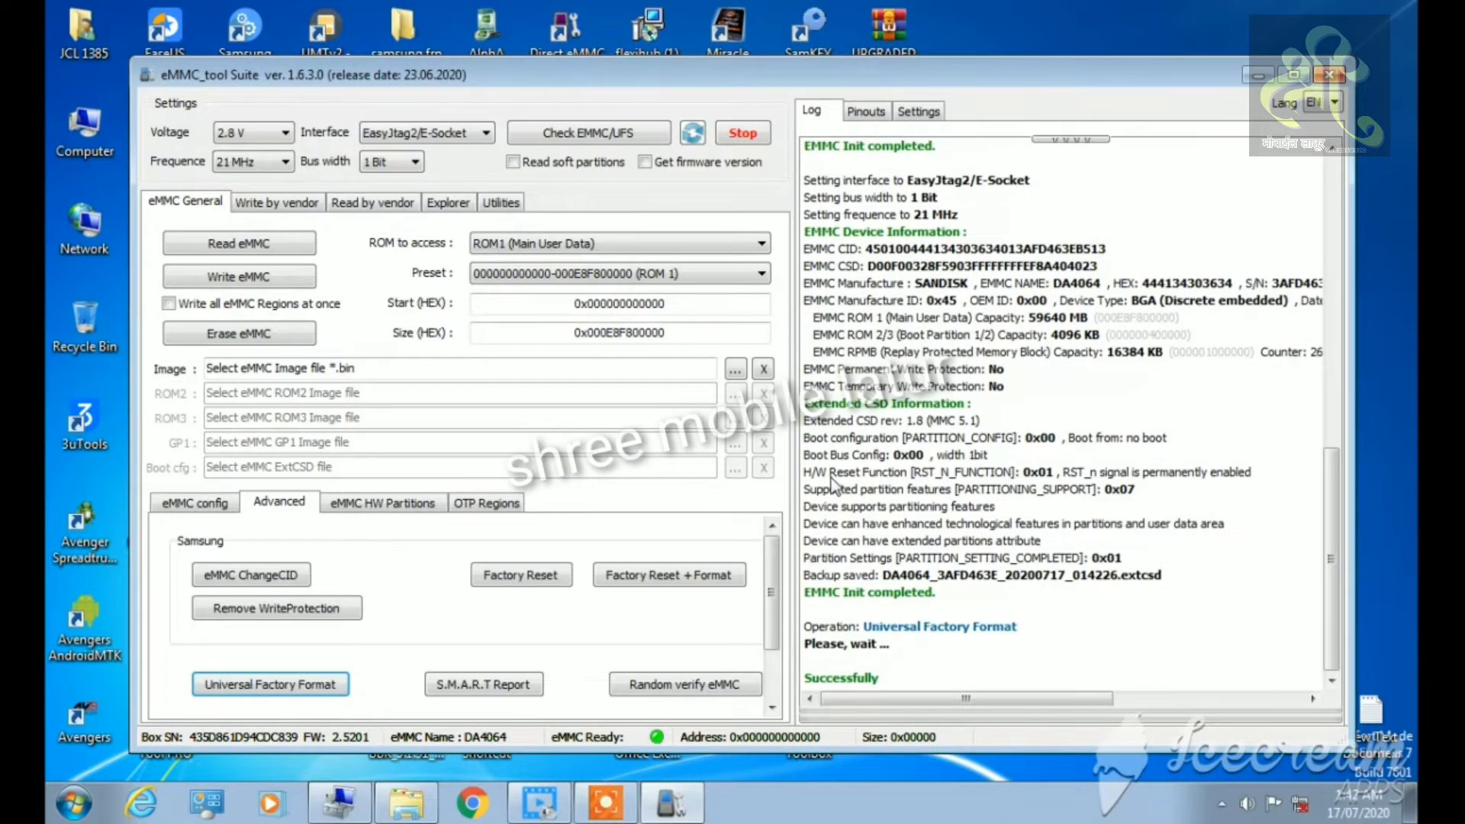
left_click_drag(864, 681, 846, 592)
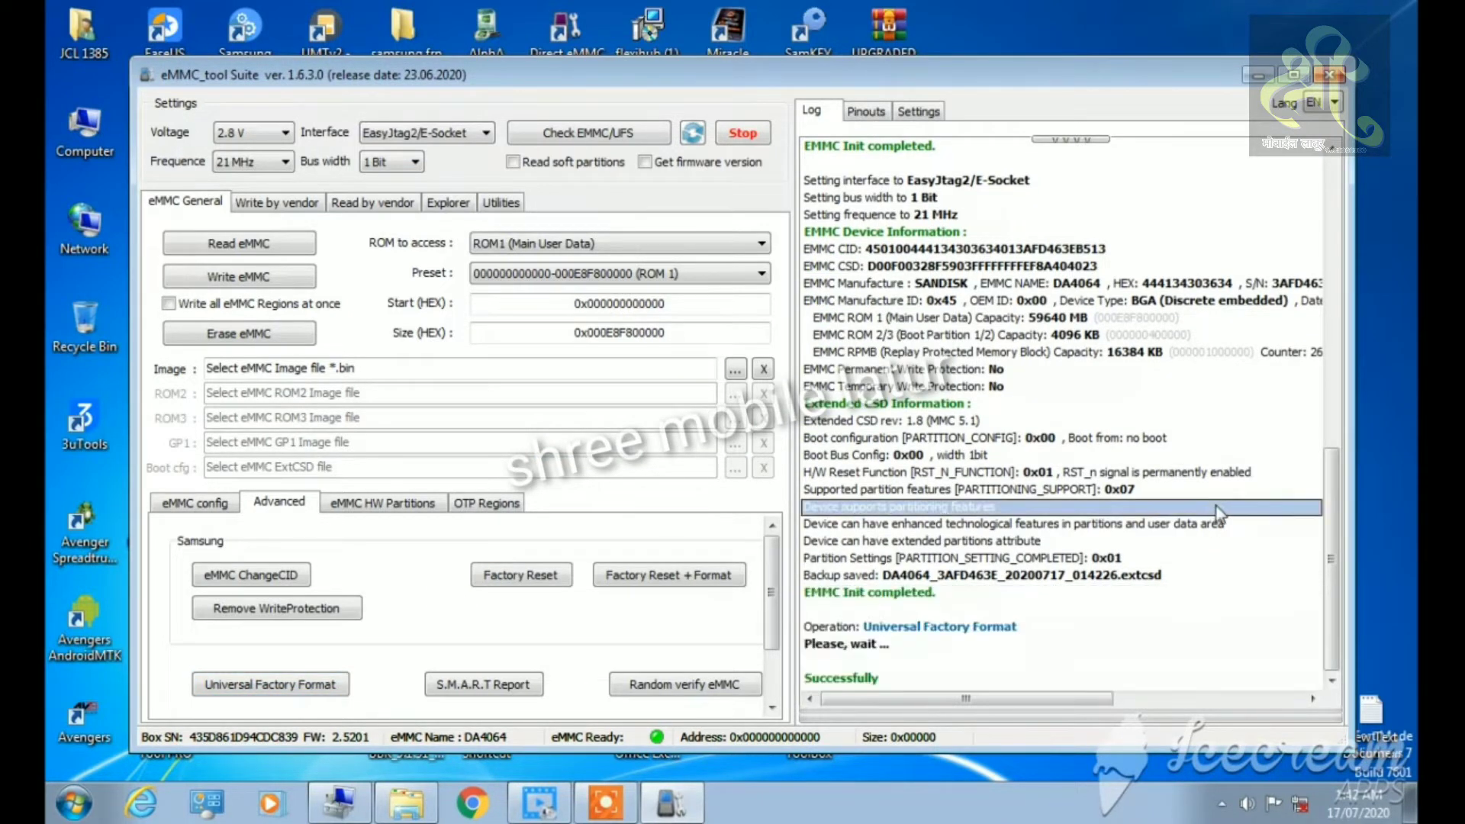
- In the eMMC hardware partition settings, enable ENH for GP1 to GP4 and set User Enhanced Start to 0x000E8F800000
left_click(388, 508)
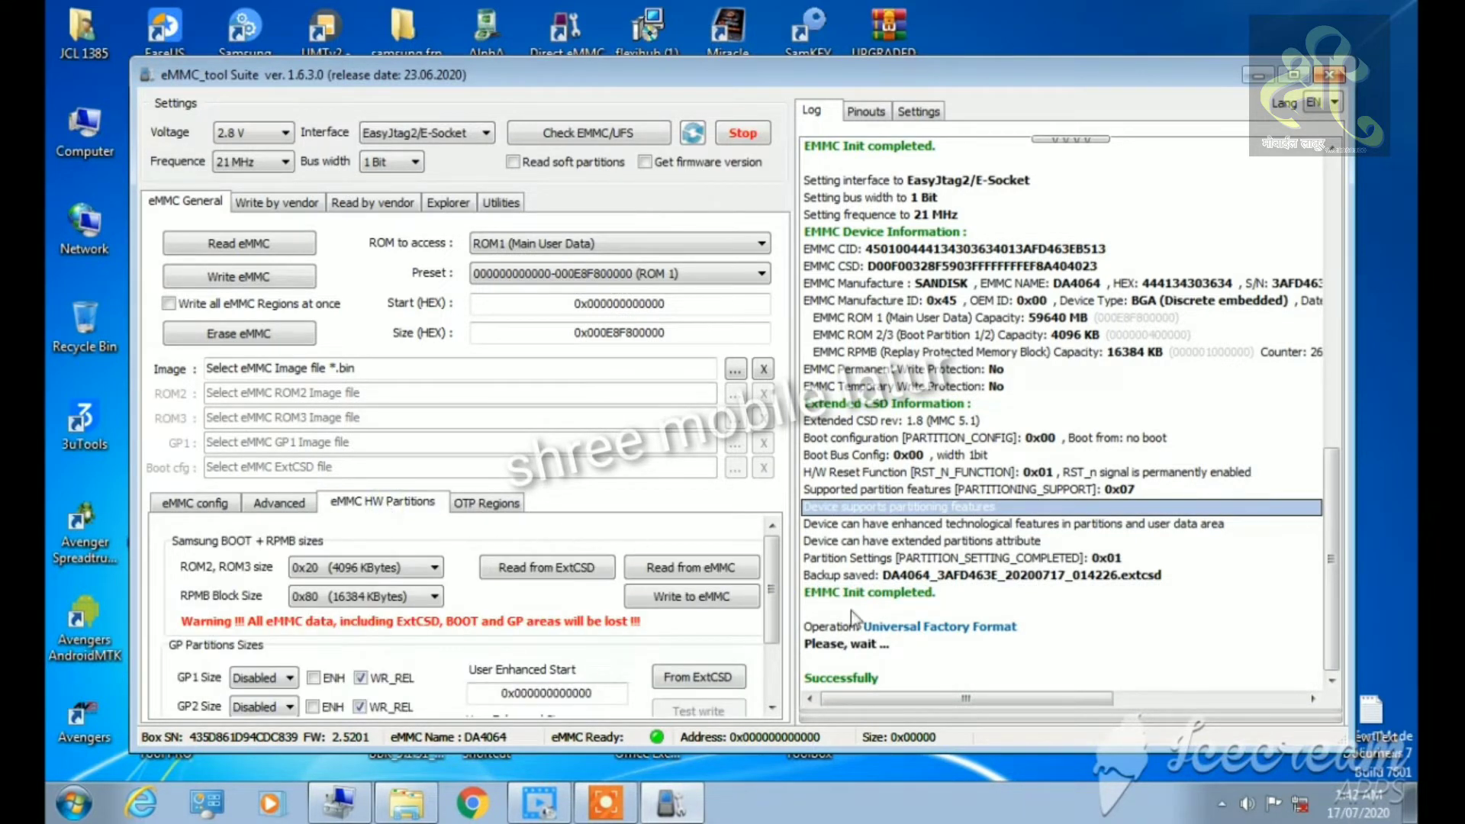
left_click_drag(772, 580, 774, 637)
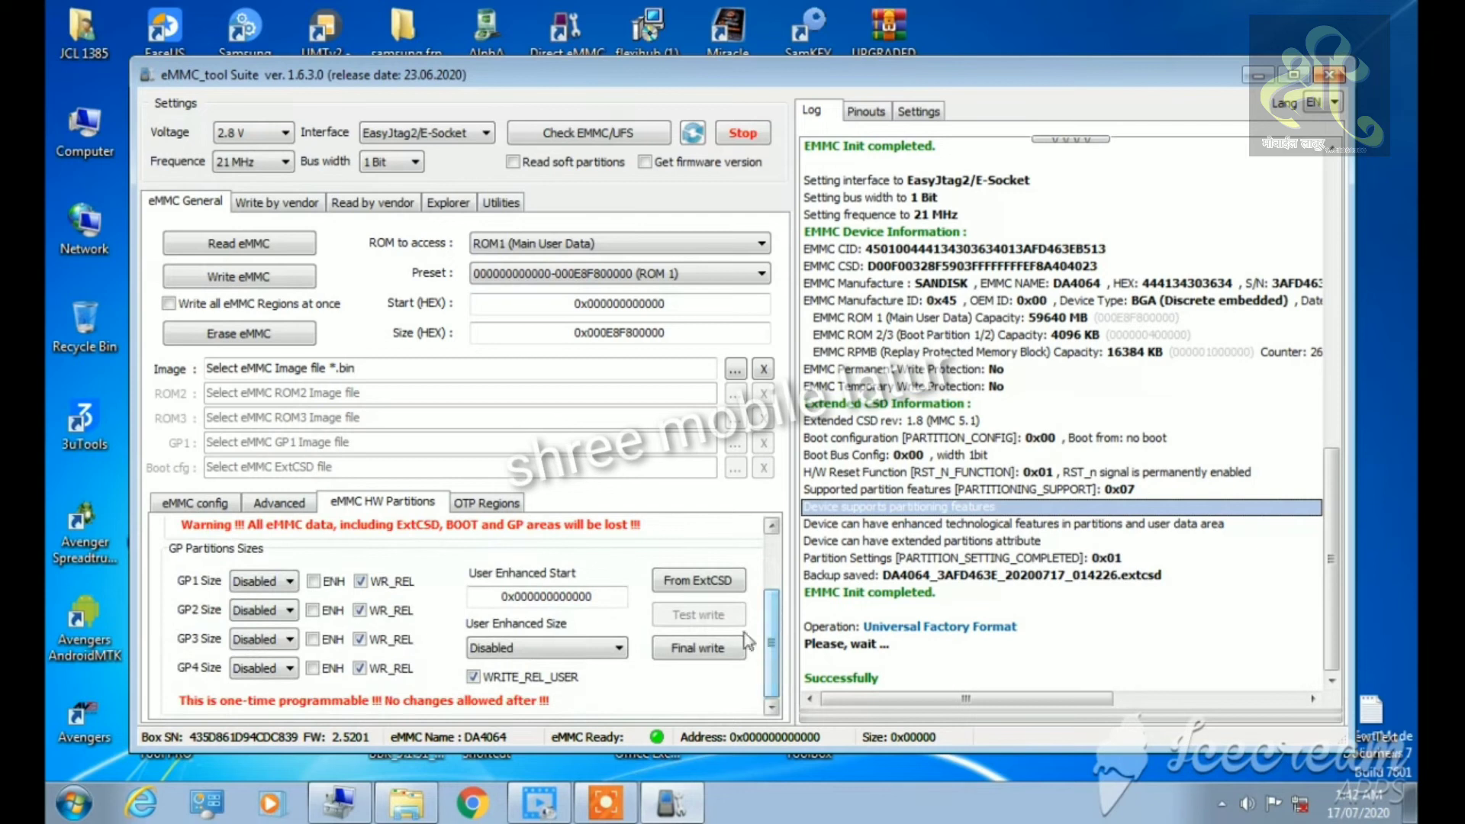
left_click(331, 582)
left_click(332, 610)
left_click(332, 639)
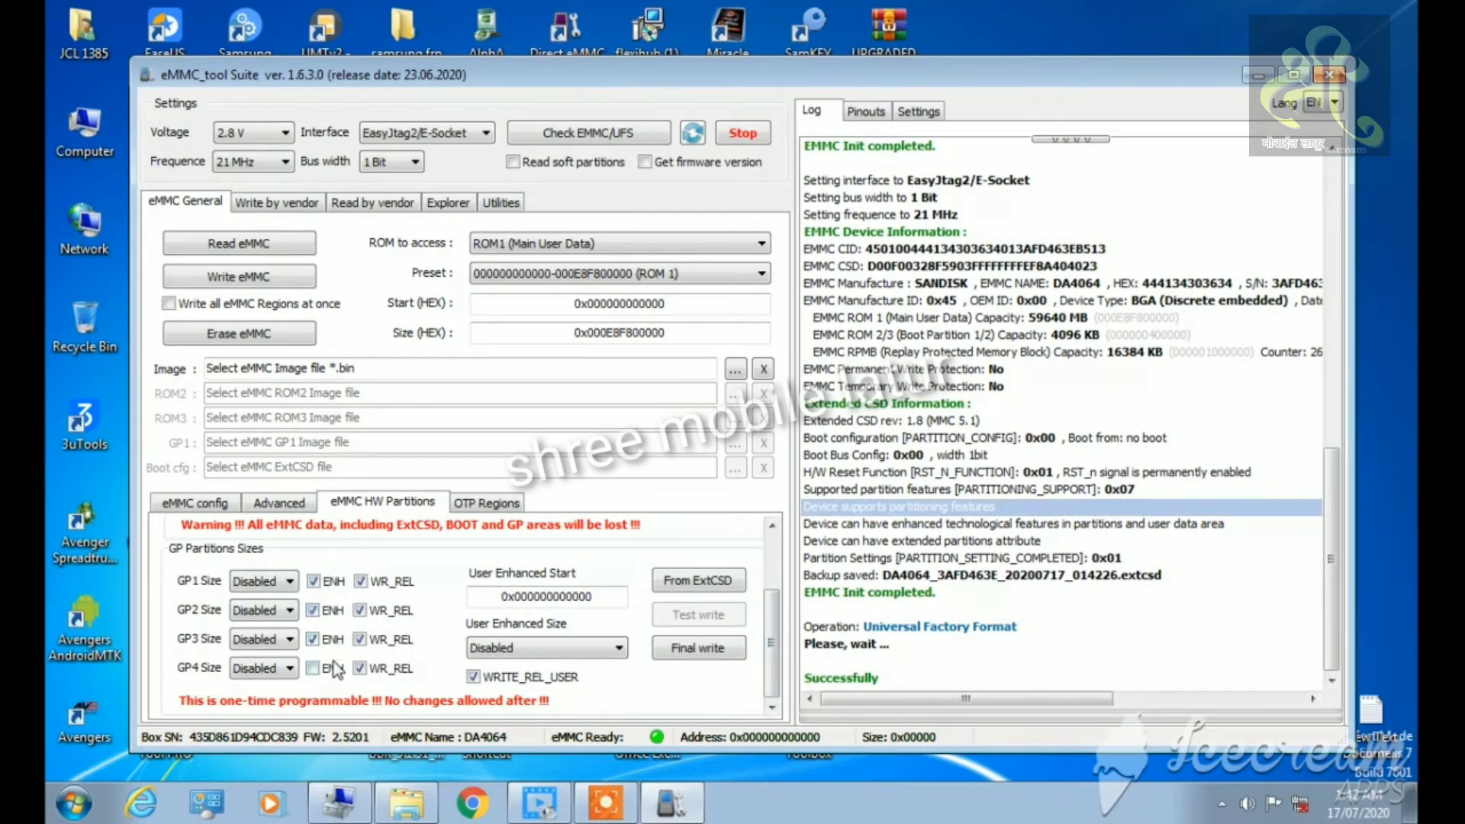
left_click(331, 668)
double_click(599, 590)
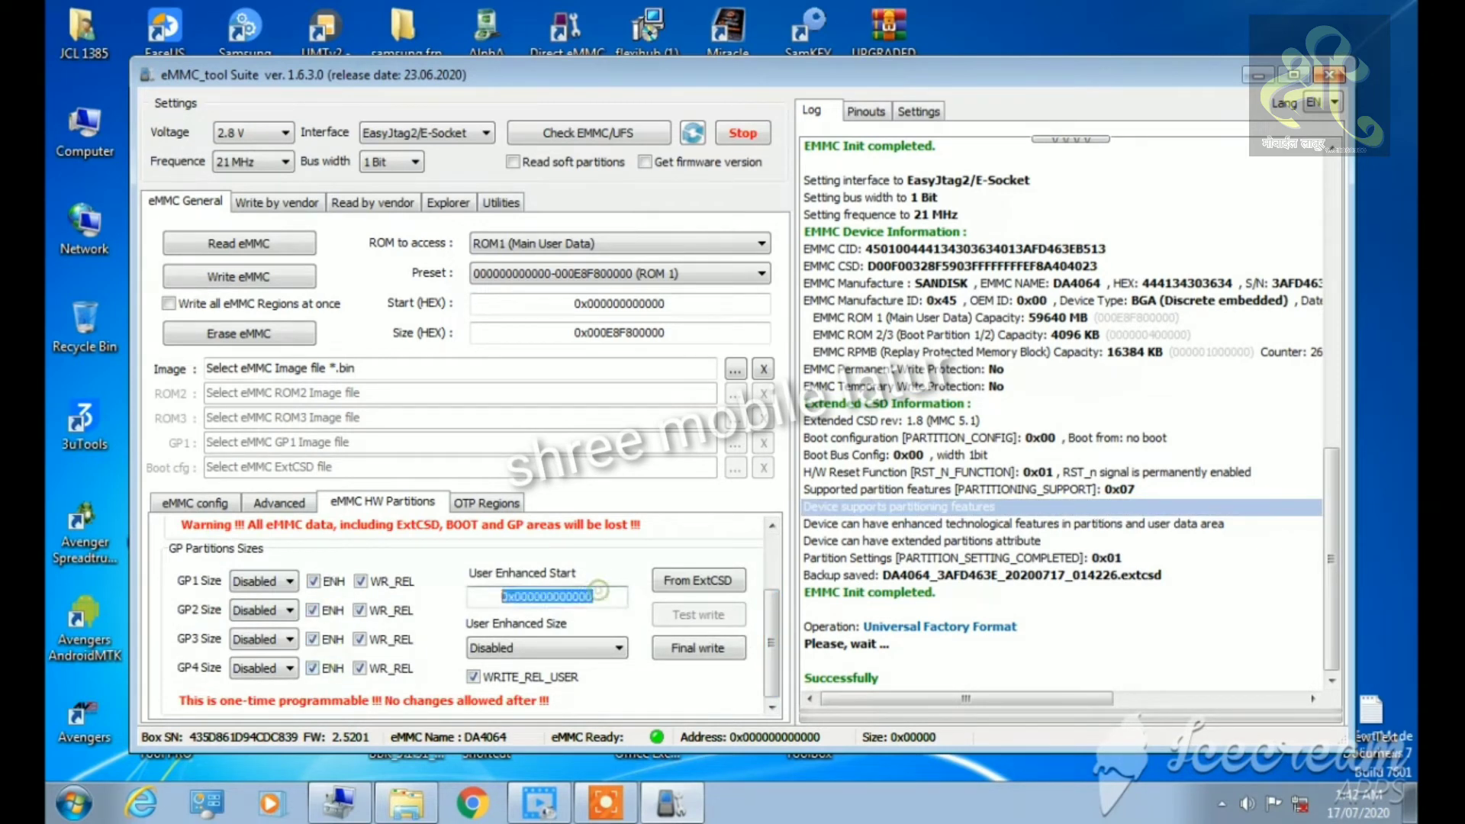
right_click(515, 596)
left_click(566, 398)
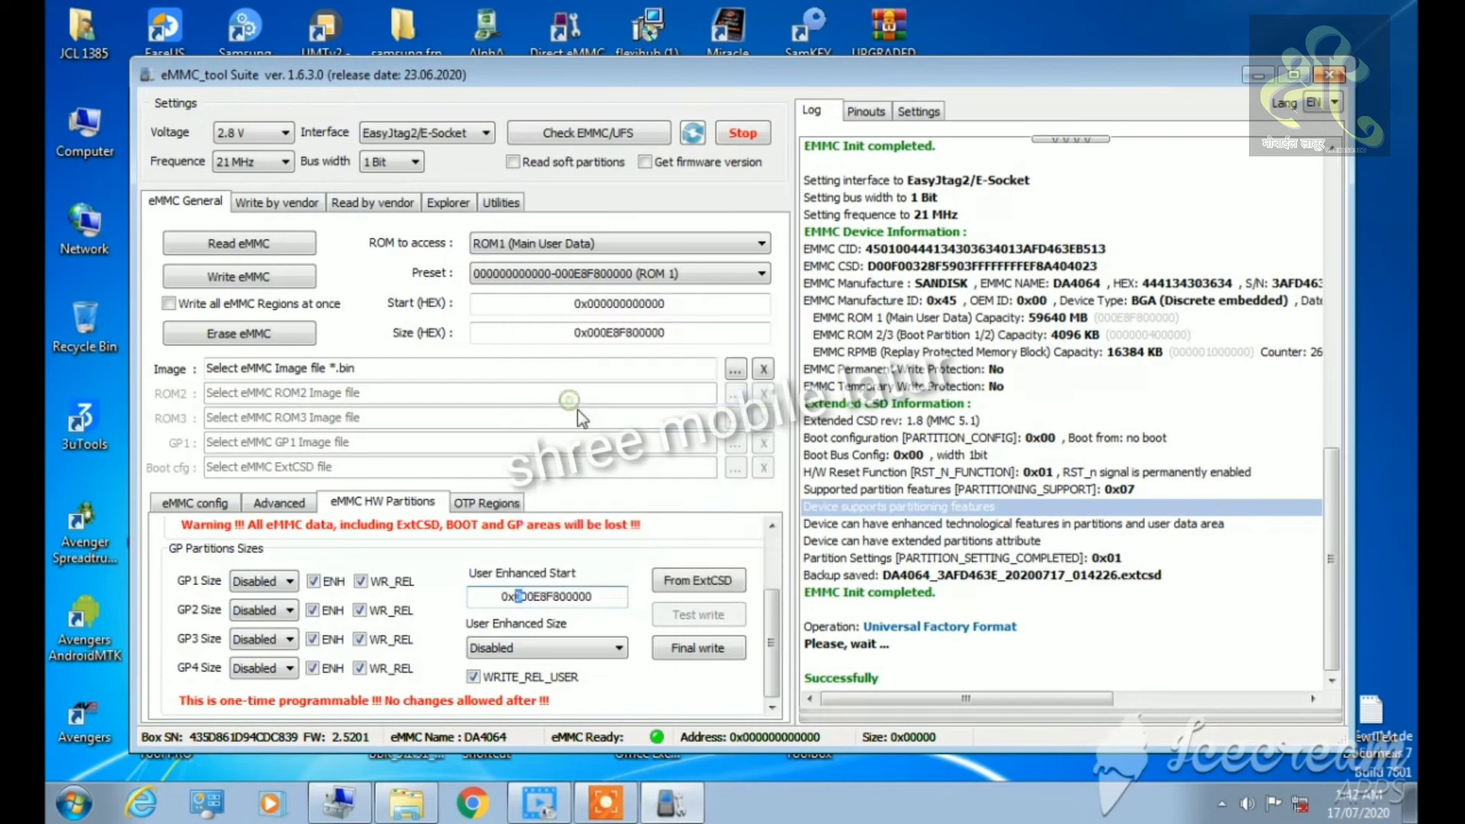
- Try to perform the final write of the GP partition settings to the eMMC, accepting the zero-size warning
left_click(682, 649)
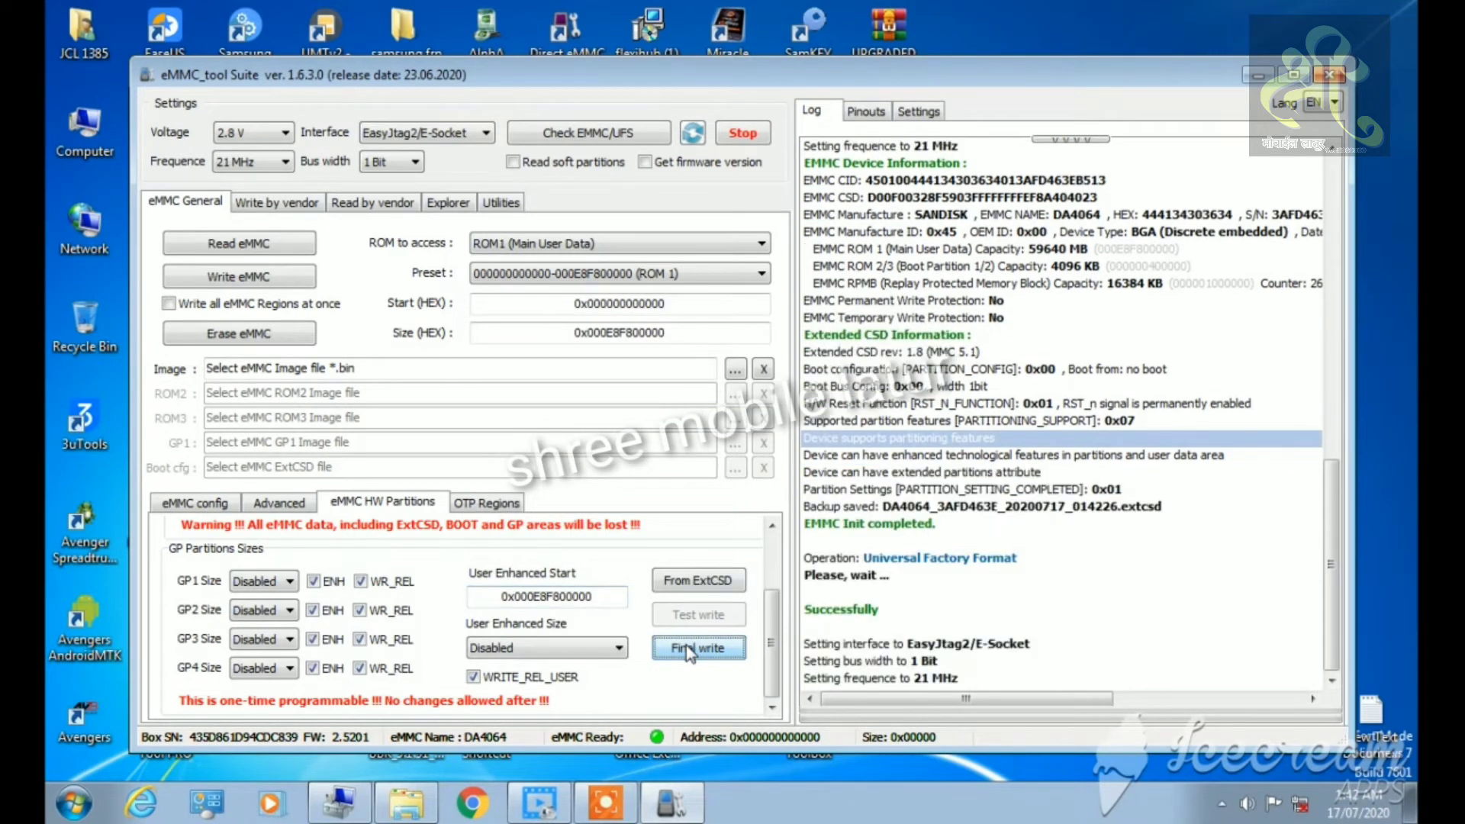
left_click(793, 434)
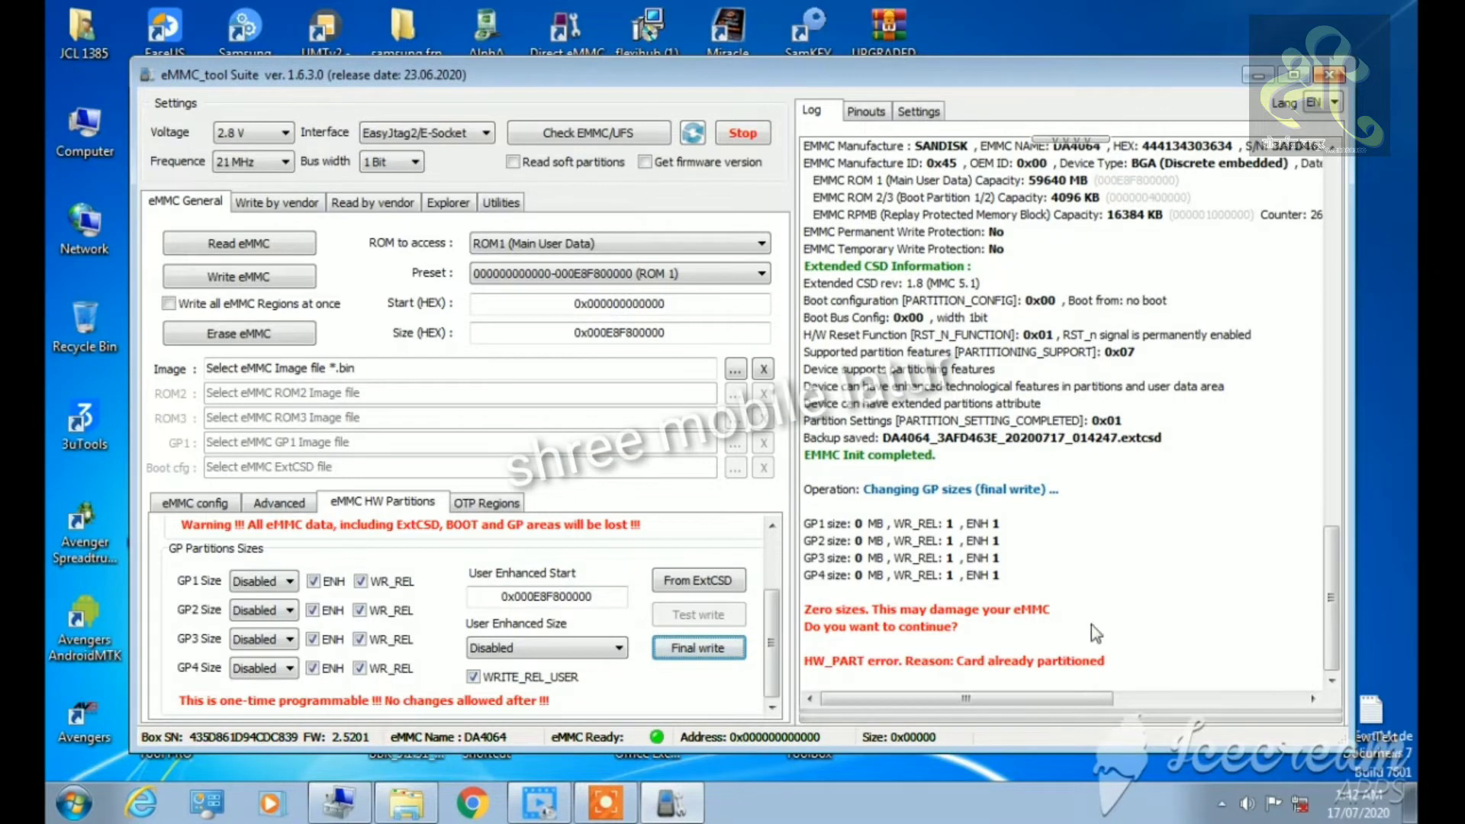
left_click(1086, 662)
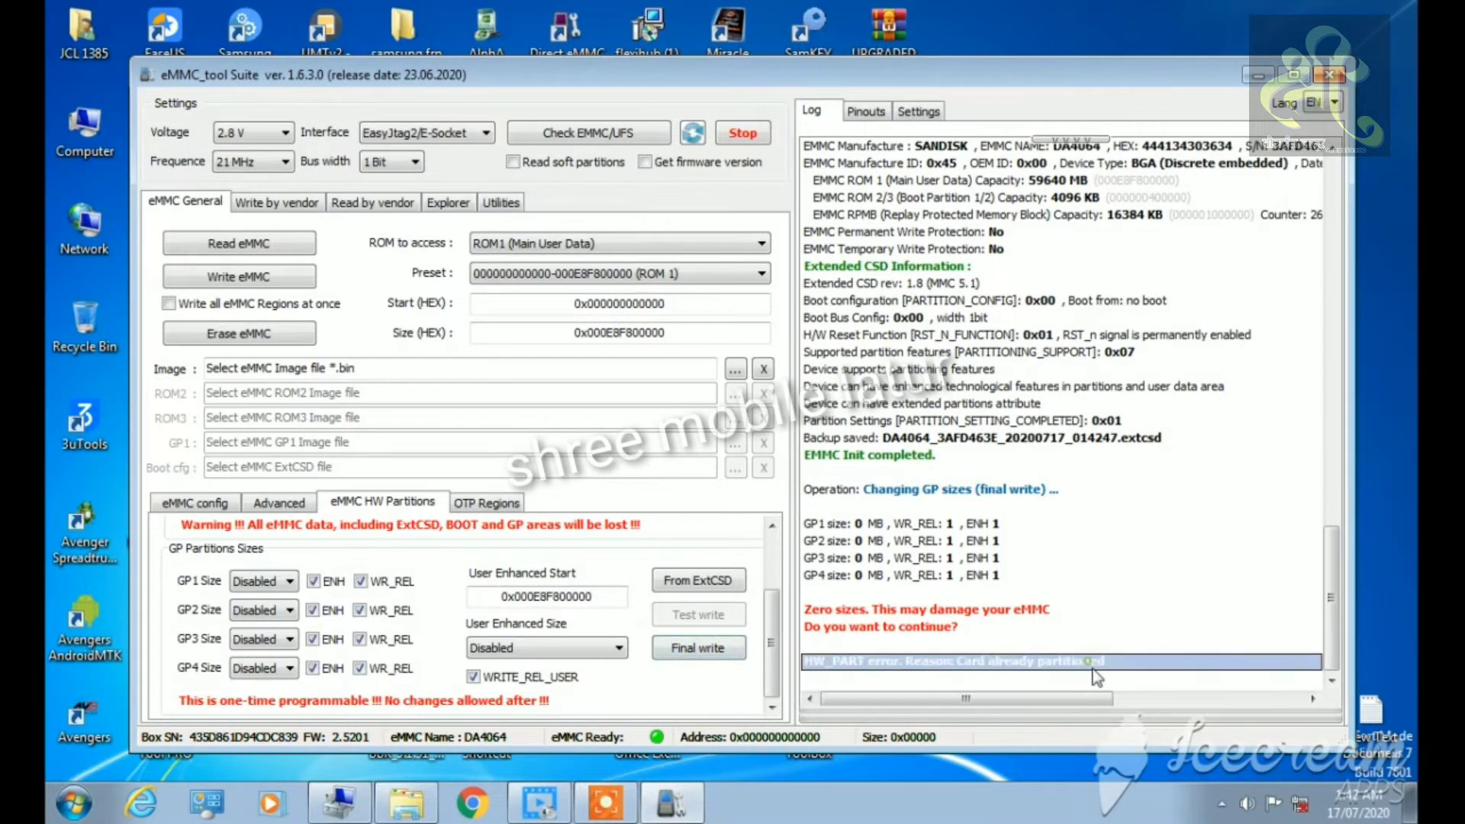
- In the vendor write settings, load DA4064_rawprogram0.xml from the 5866 folder inside New folder on the Desktop
left_click(290, 200)
left_click(174, 204)
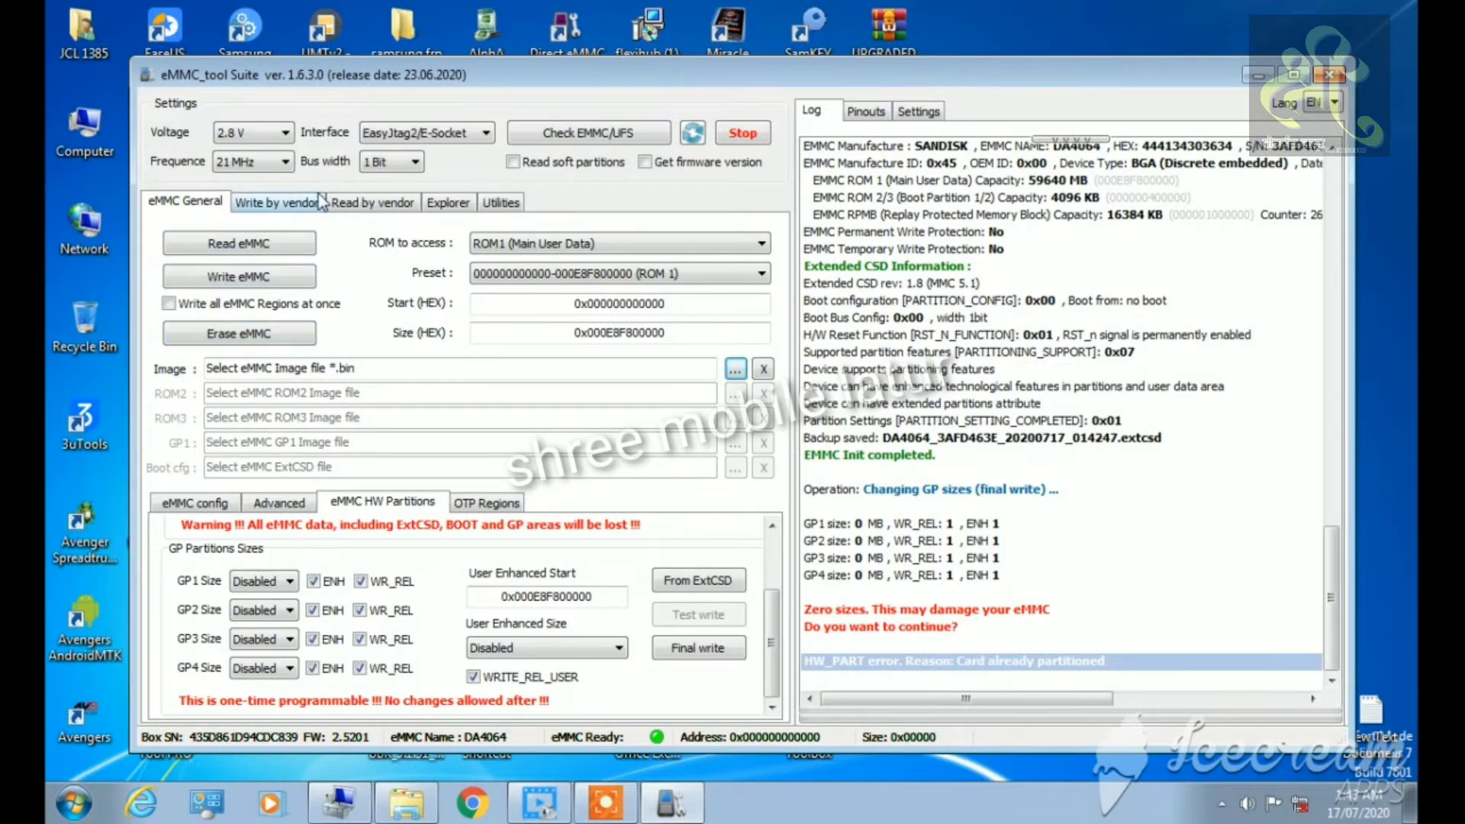
left_click(294, 203)
left_click(768, 290)
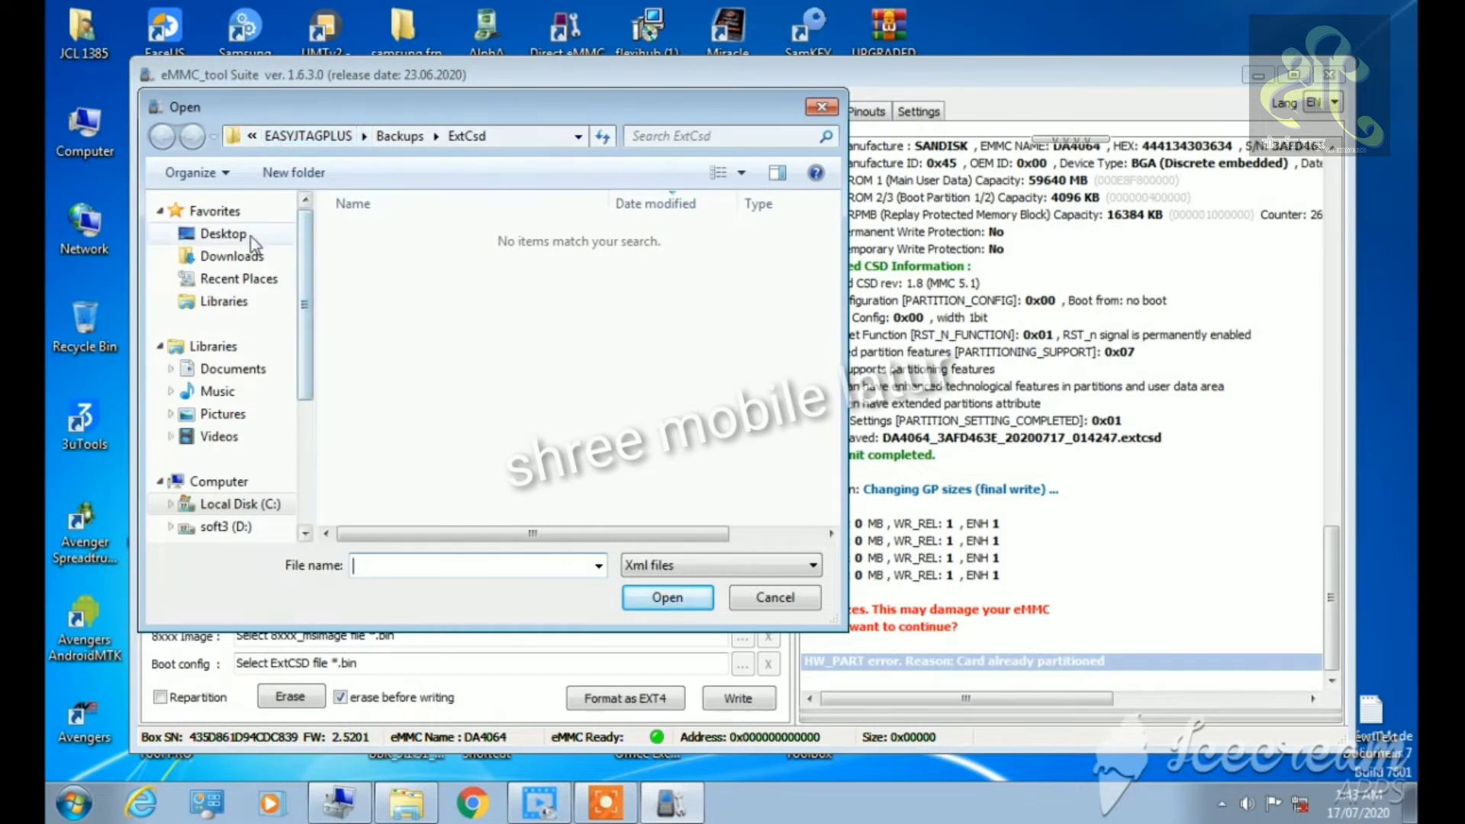
left_click(227, 234)
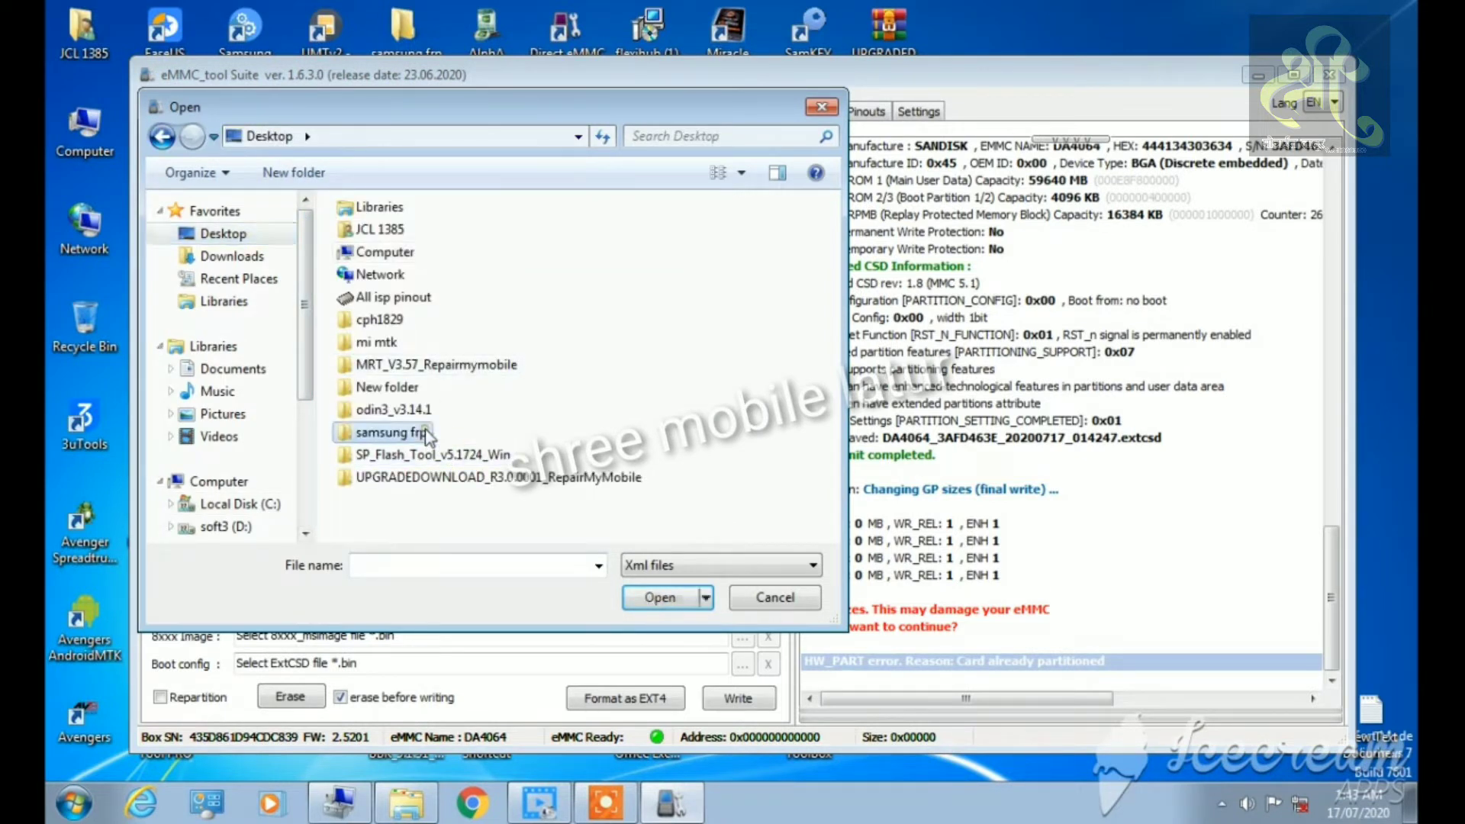
left_click(414, 411)
double_click(407, 390)
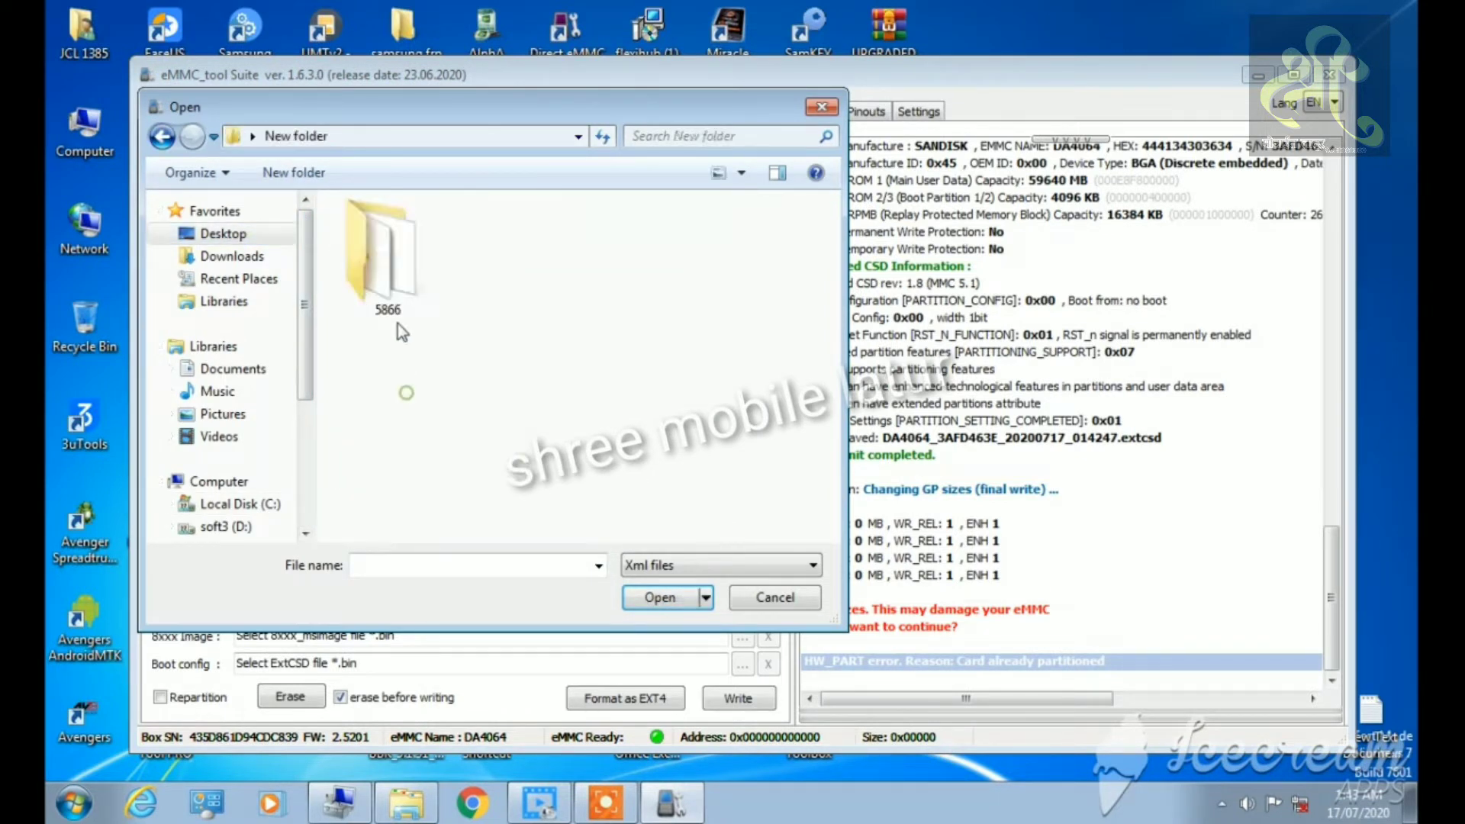
double_click(391, 236)
double_click(391, 236)
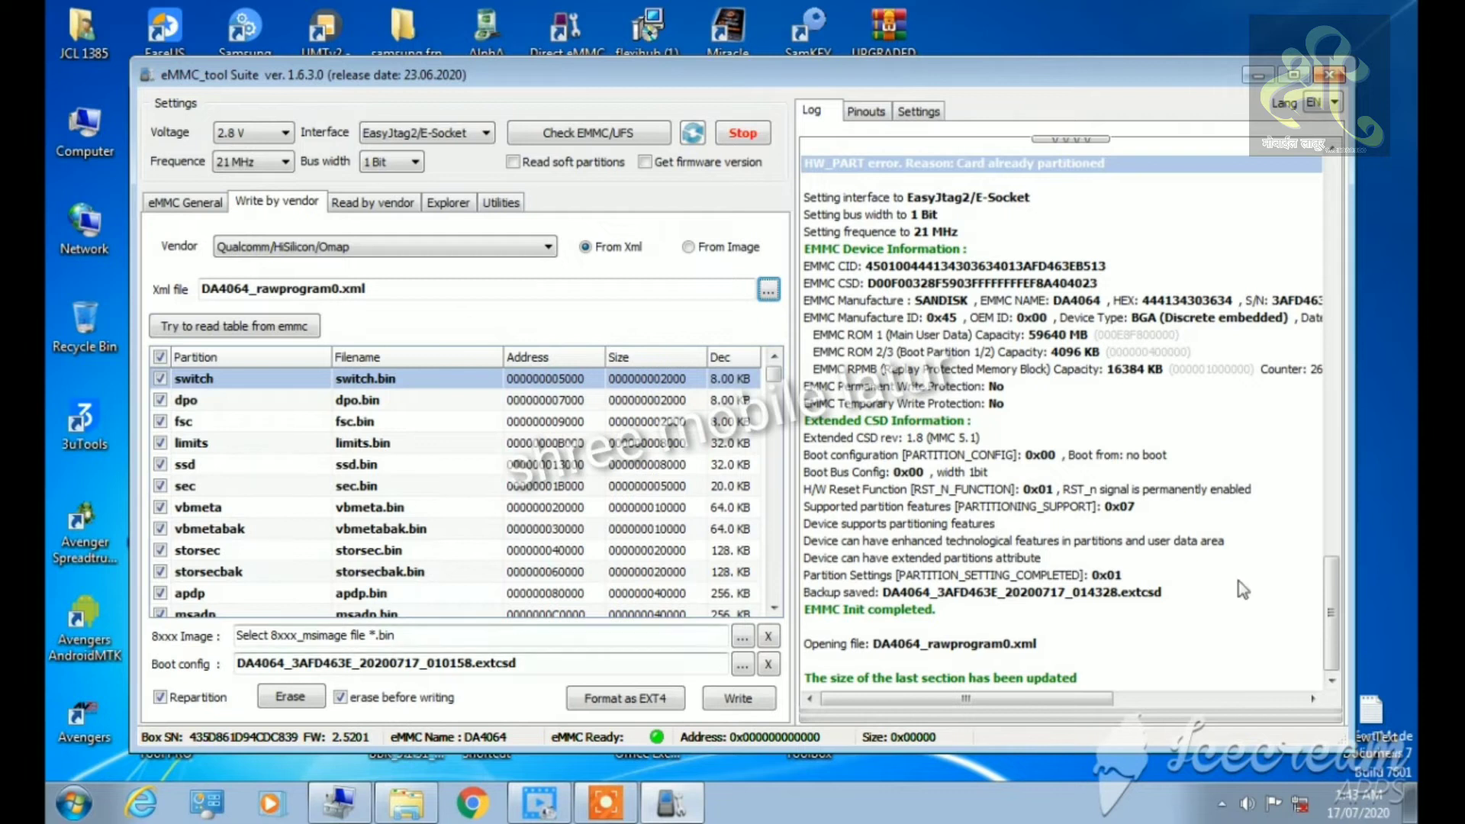
- Write the DA4064_rawprogram0.xml partitions and boot config to the eMMC, repartitioning and erasing before writing, and review the log
left_click(739, 698)
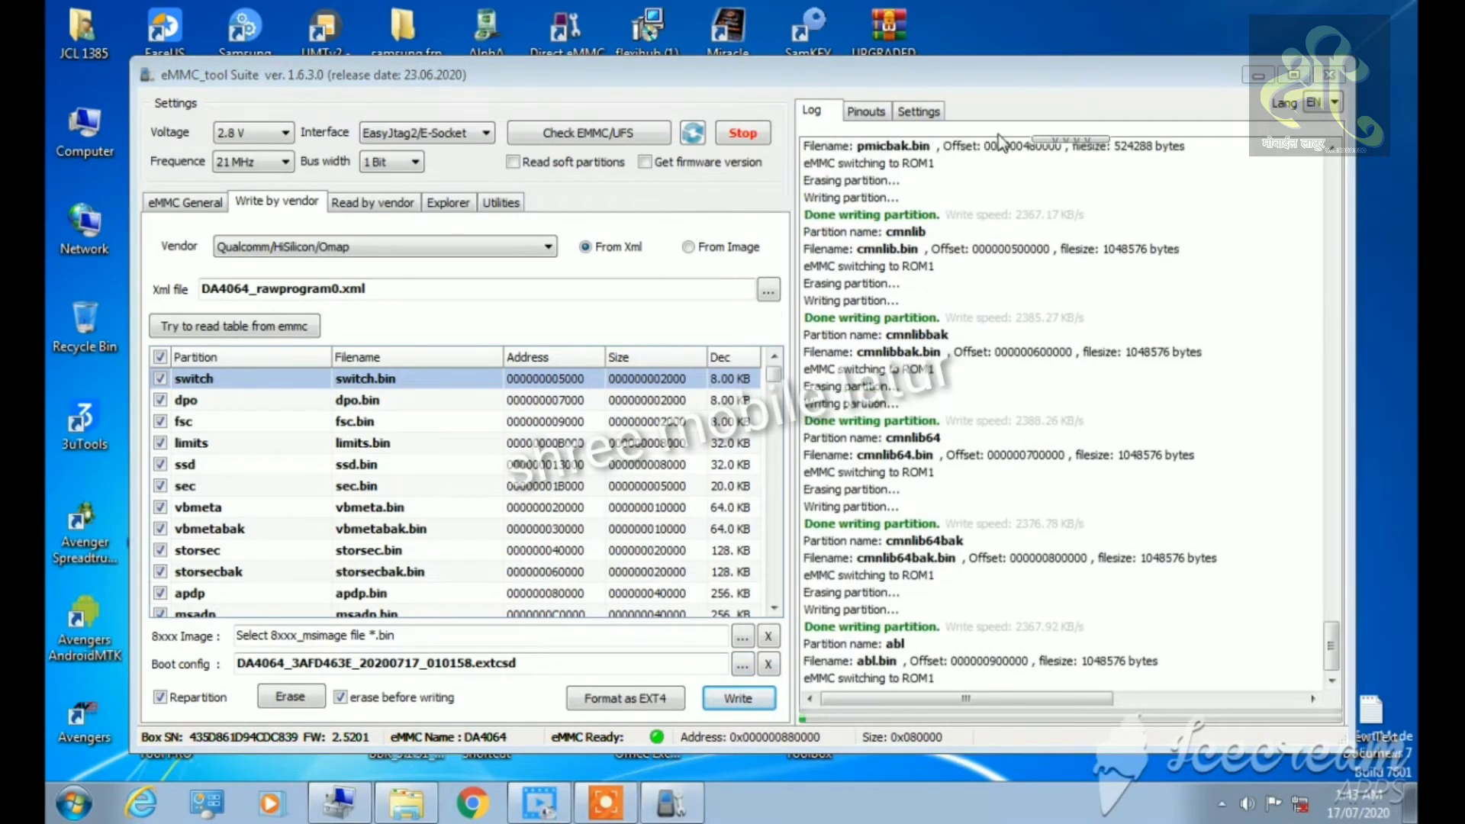
mouse_move(995, 67)
left_mouse_down()
mouse_move(1013, 89)
mouse_move(986, 64)
left_mouse_up()
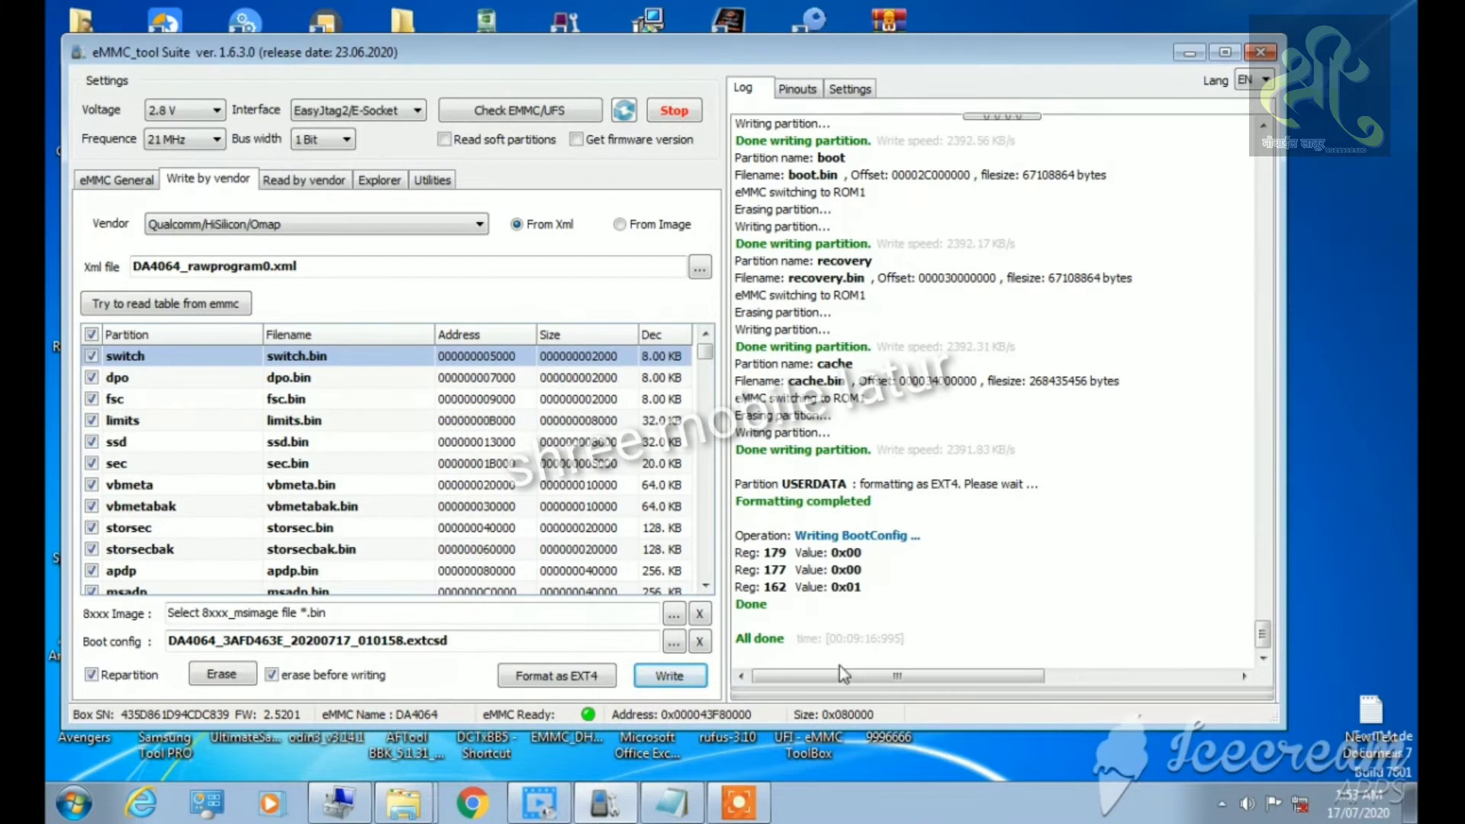
left_click(784, 637)
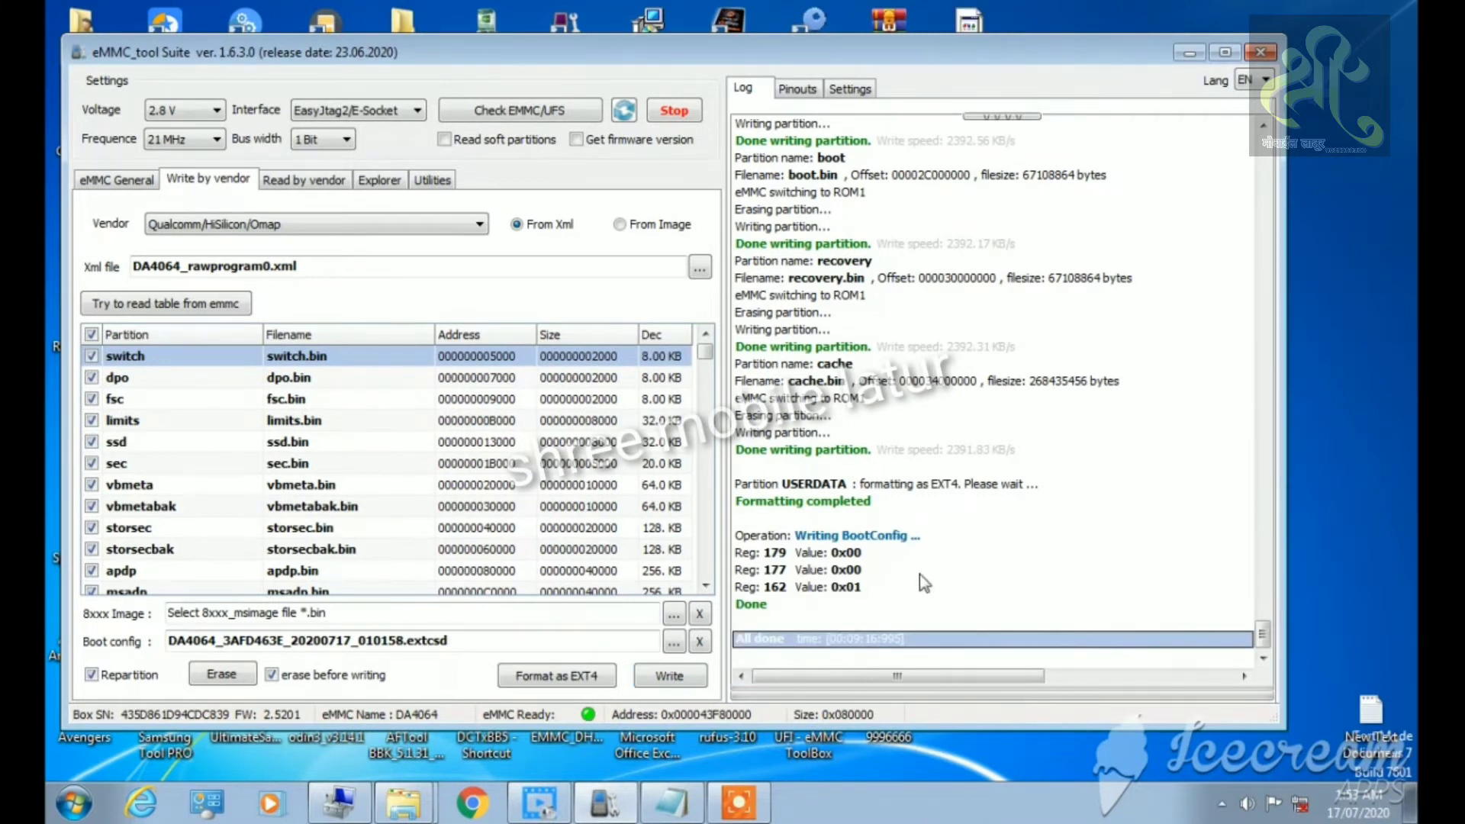
left_click_drag(916, 536, 853, 657)
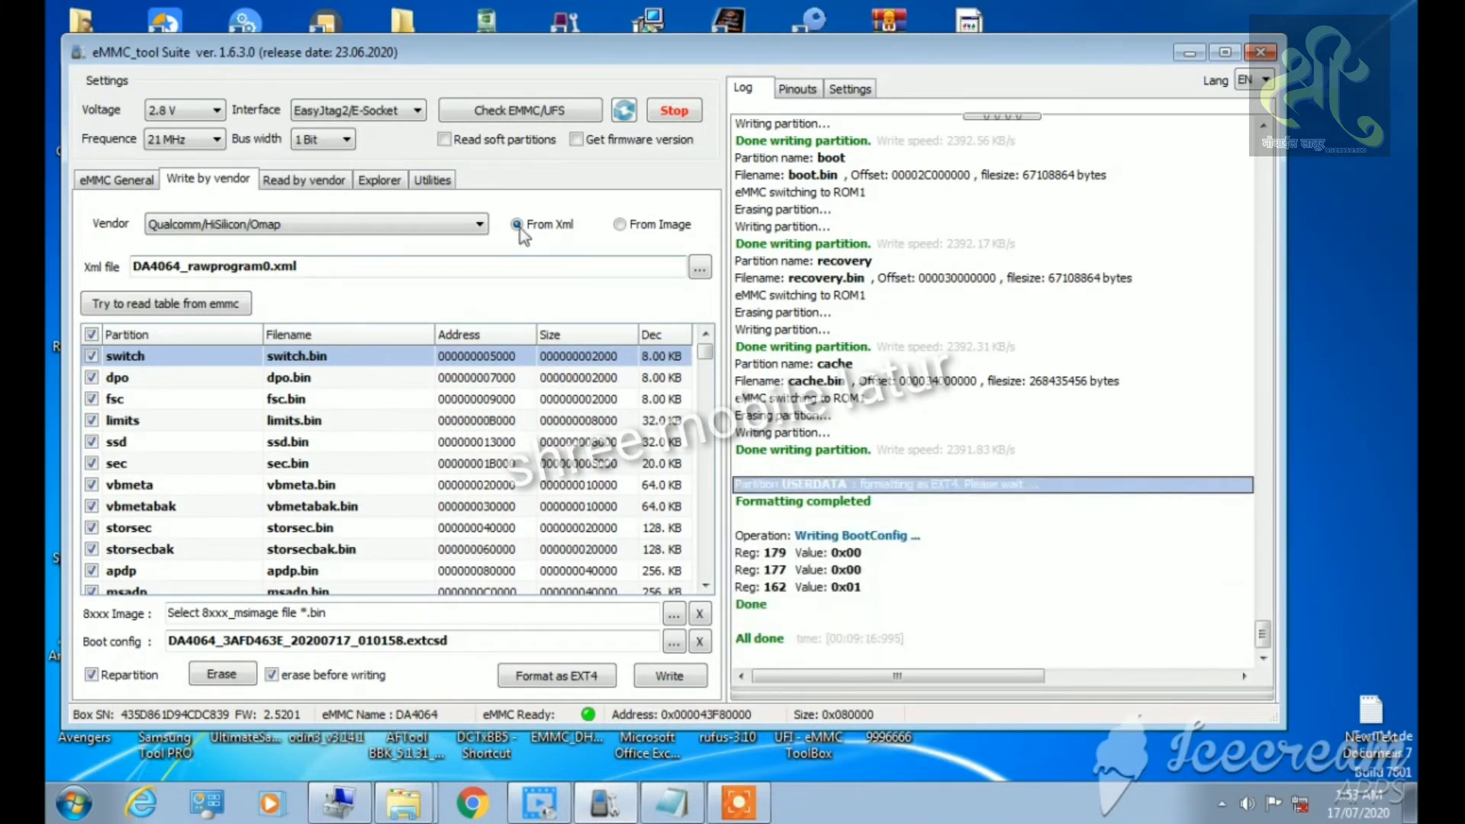
- Enable soft partition reading and firmware version retrieval, and check the eMMC
left_click(511, 141)
left_click(614, 142)
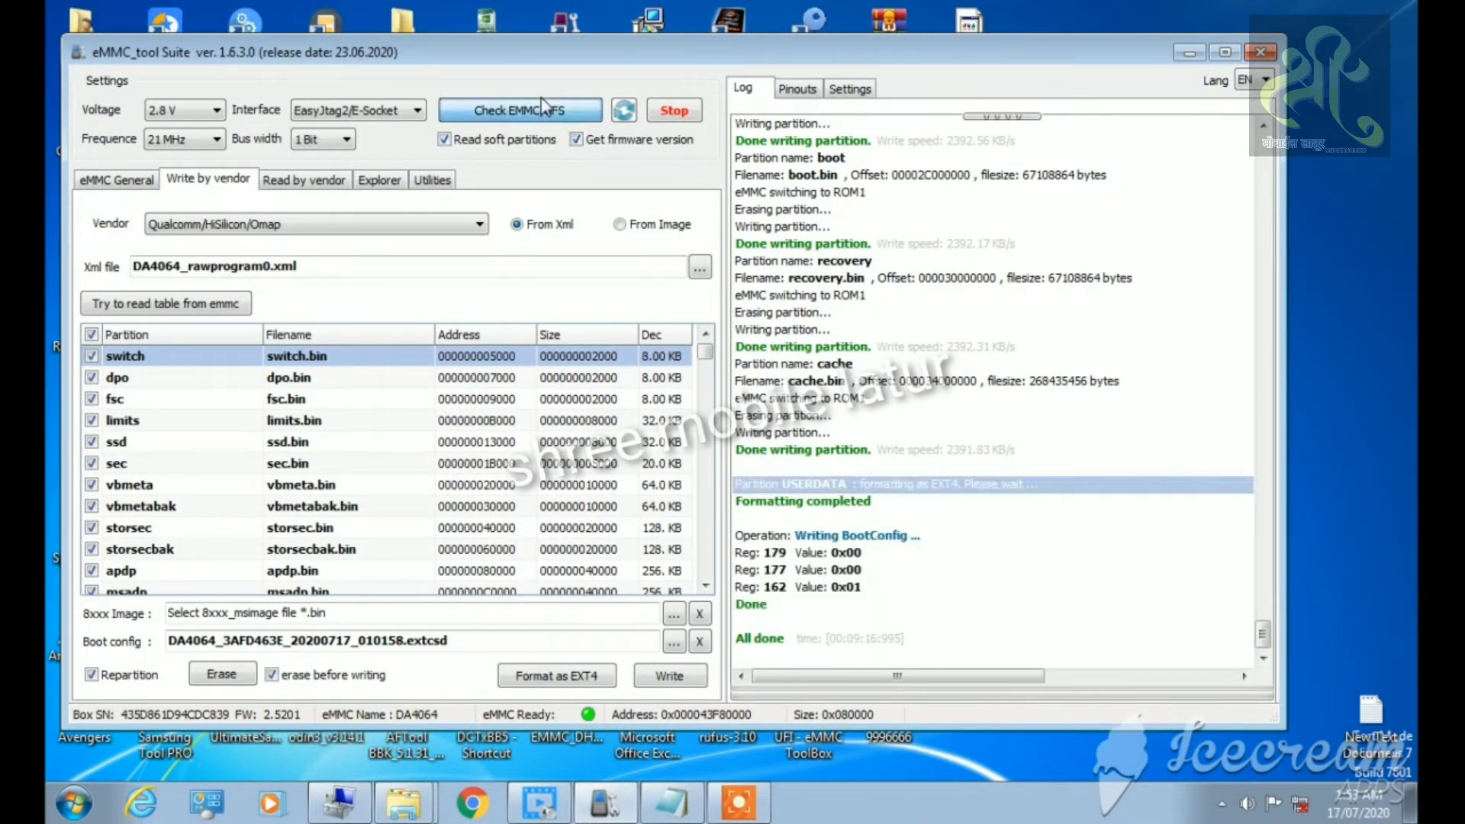
left_click(539, 110)
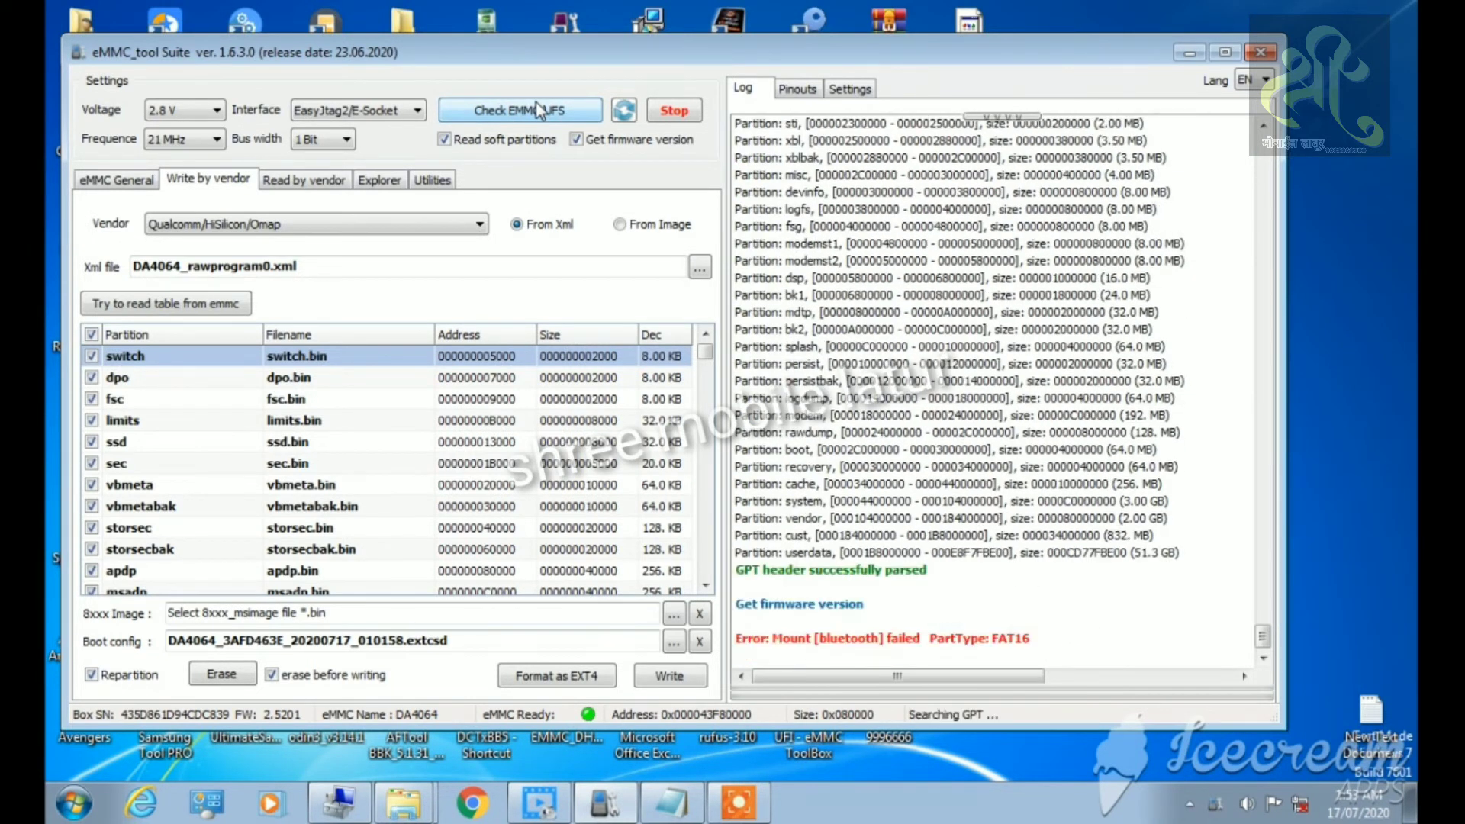
left_click(881, 655)
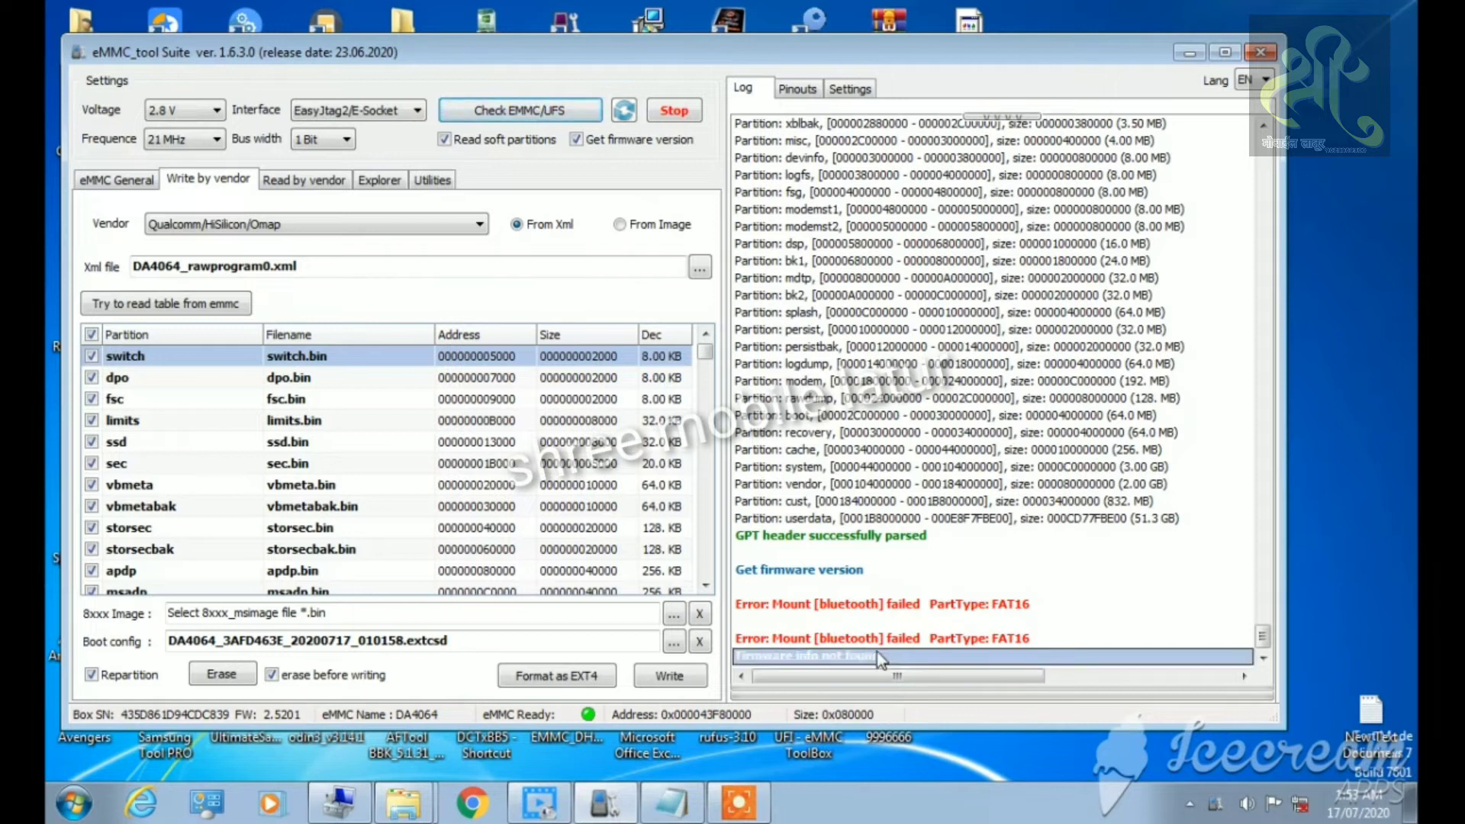
left_click(1208, 754)
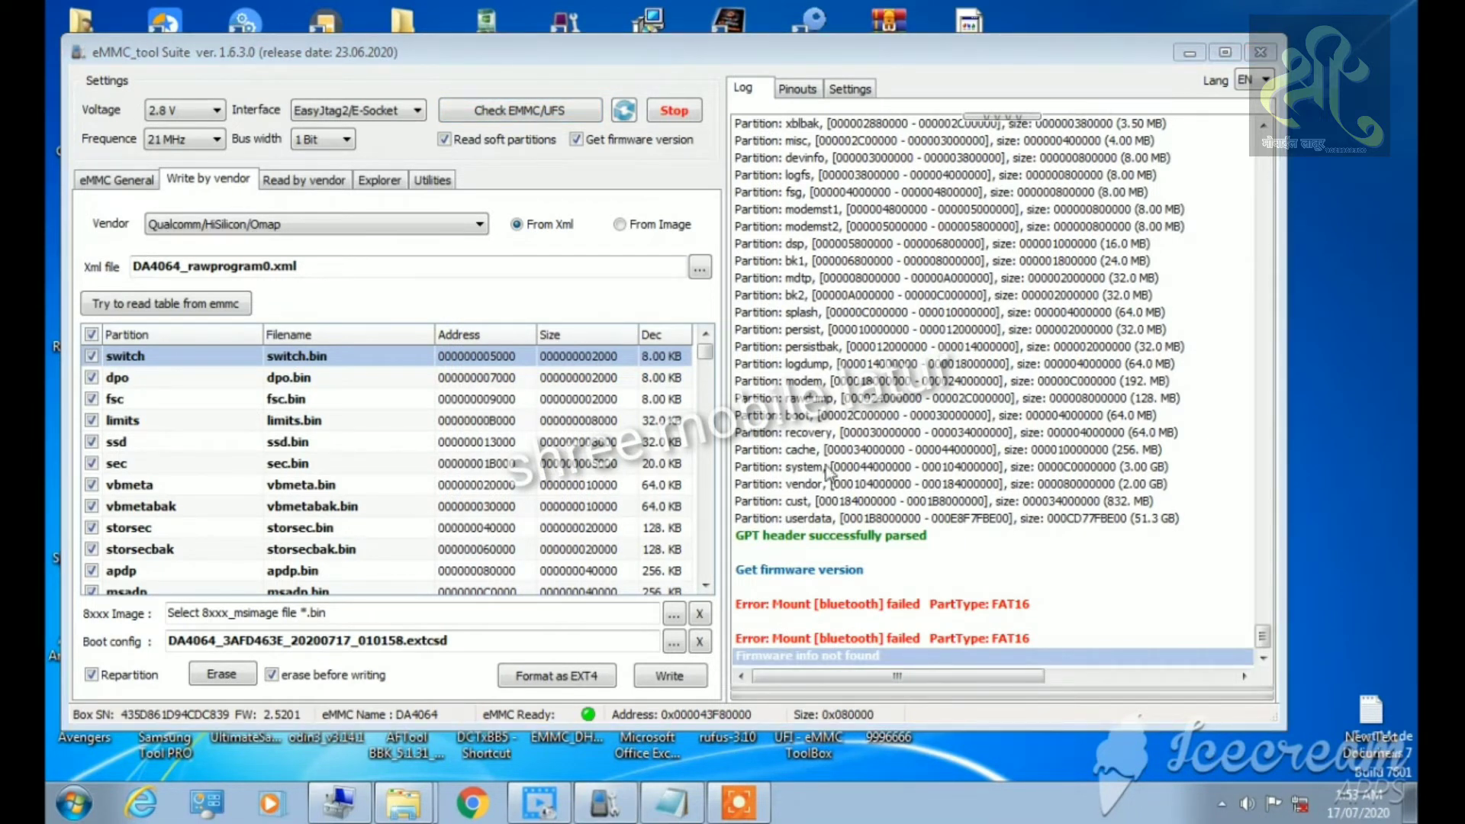
- Replace the XML file with rawprogram0.xml from the tulip_global_images V11.0.2.0 images folder under mi > note6 pro on soft 2 (G:)
left_click(700, 267)
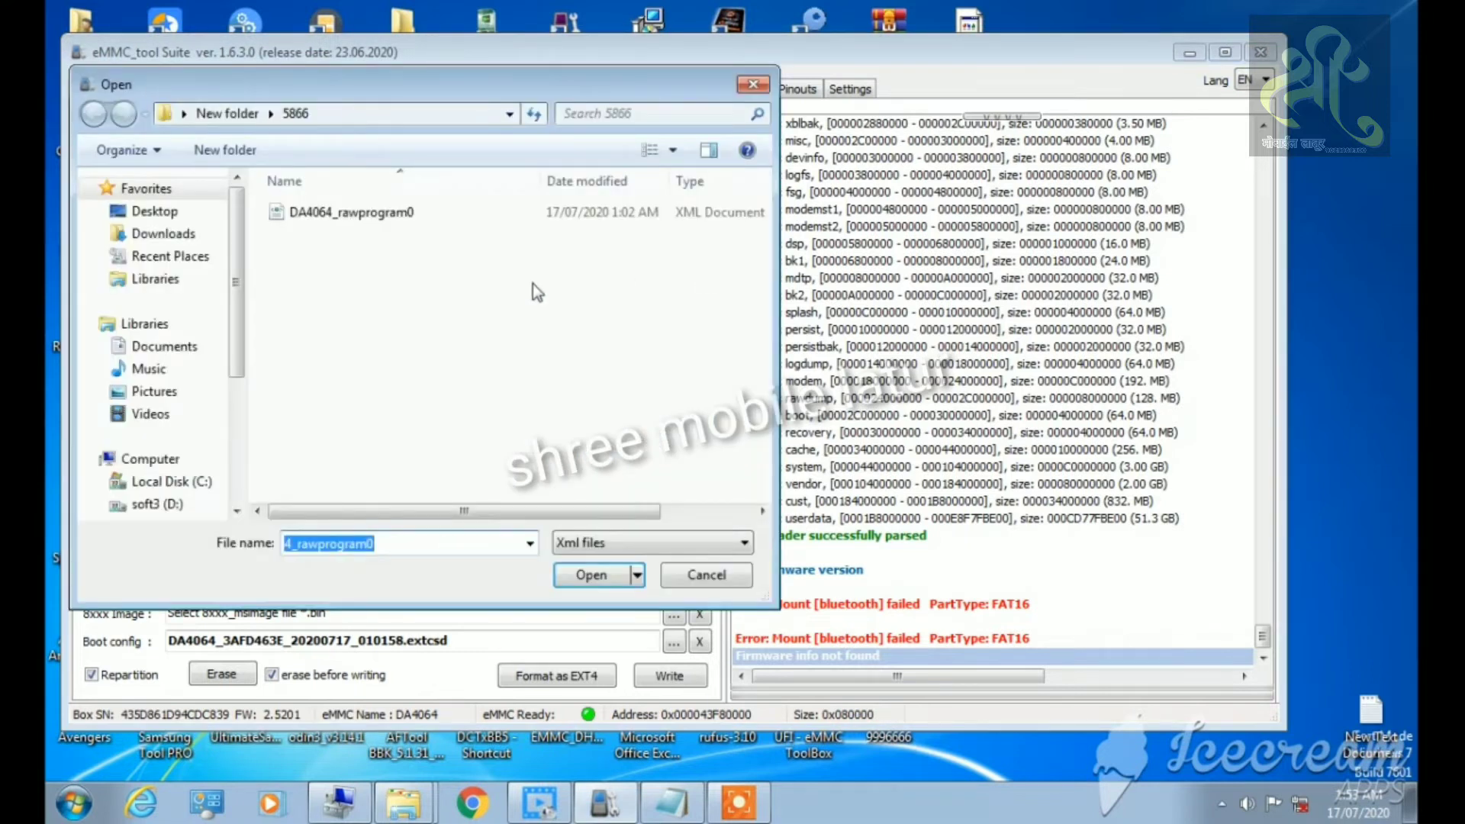
scroll(174, 381, "down", 3)
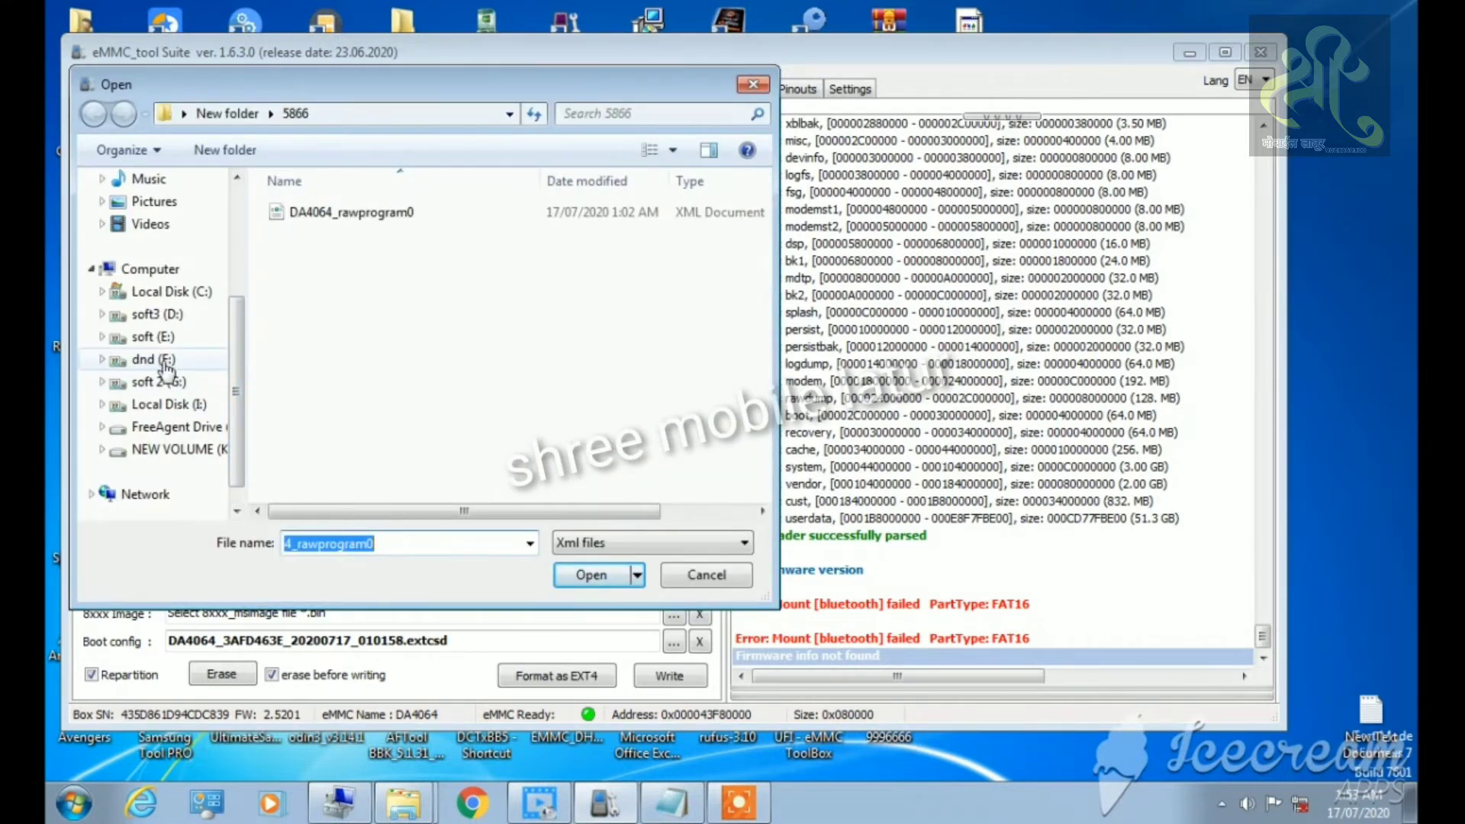
left_click(165, 360)
left_click(164, 381)
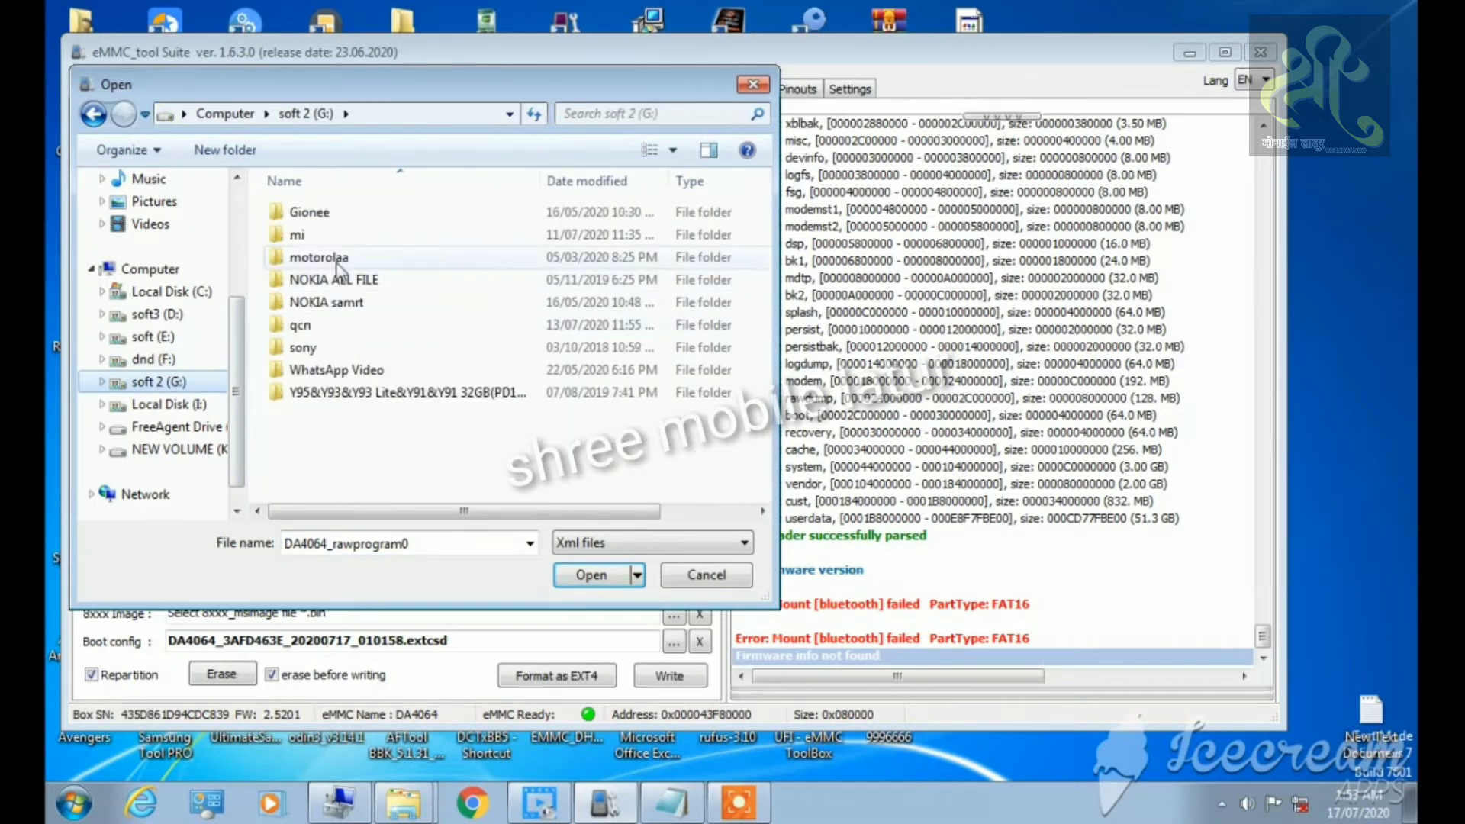
double_click(299, 234)
scroll(335, 412, "down", 3)
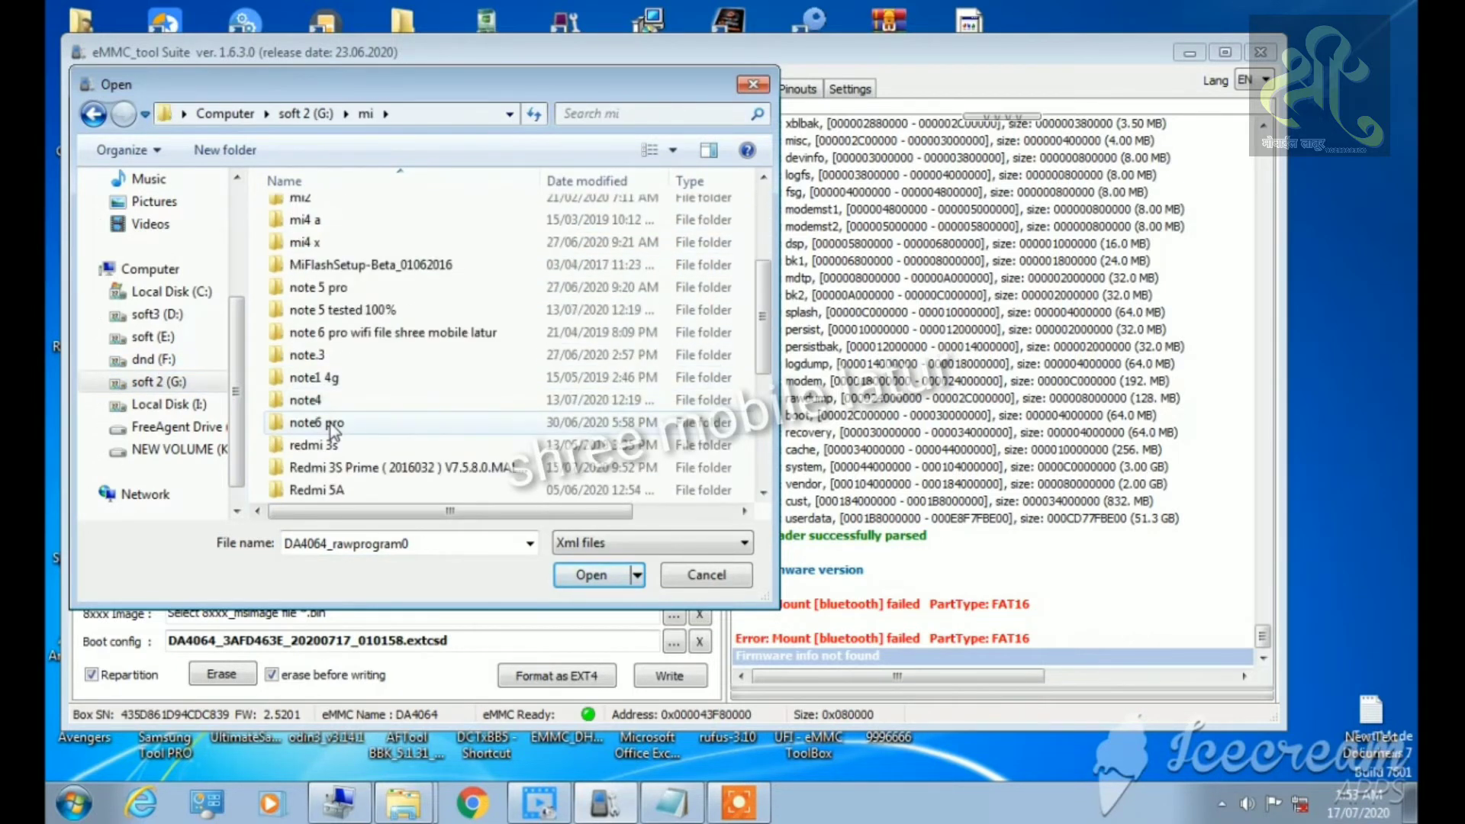
double_click(334, 425)
double_click(337, 216)
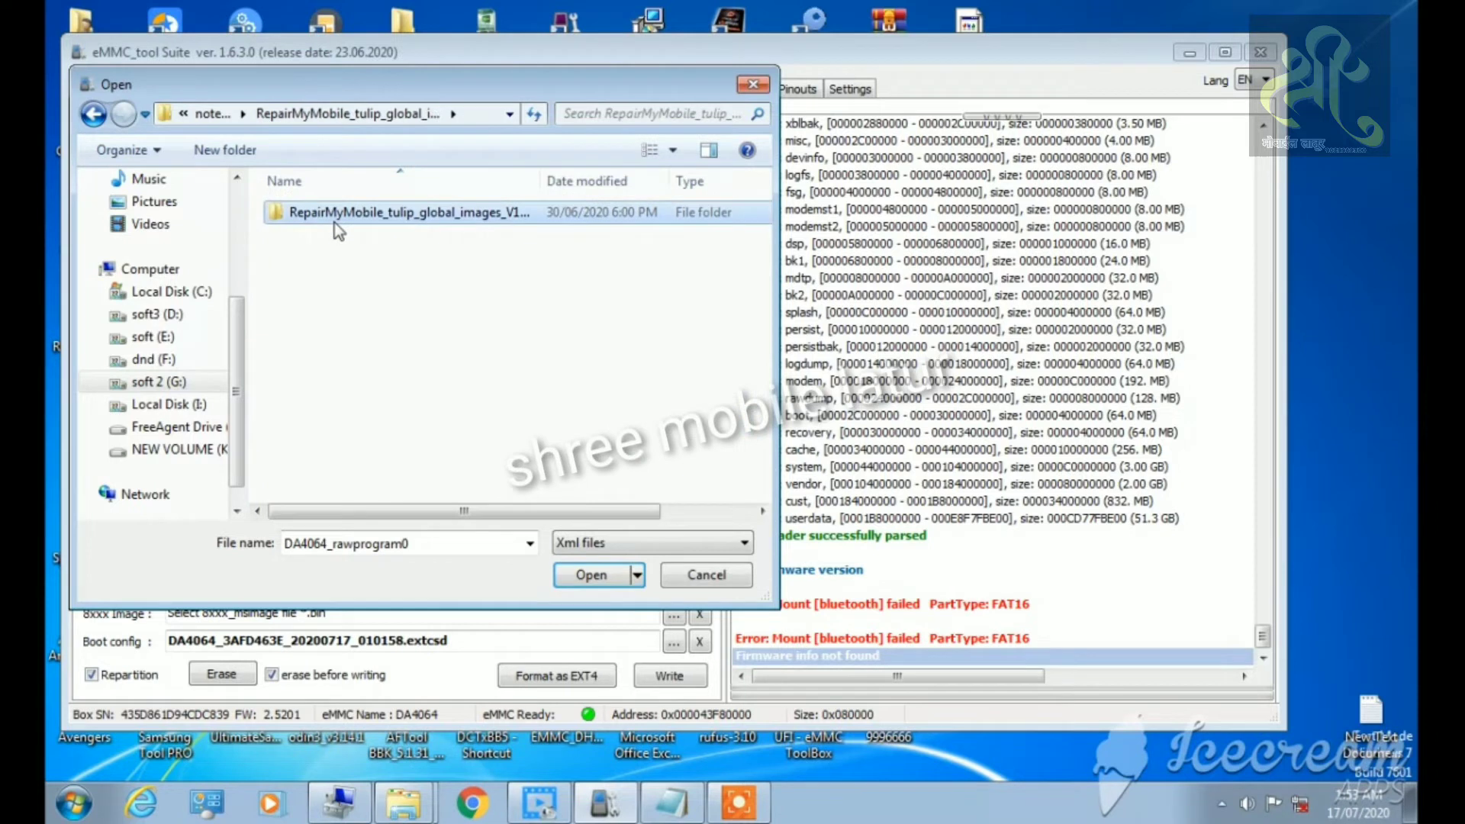
double_click(333, 217)
double_click(329, 216)
double_click(326, 217)
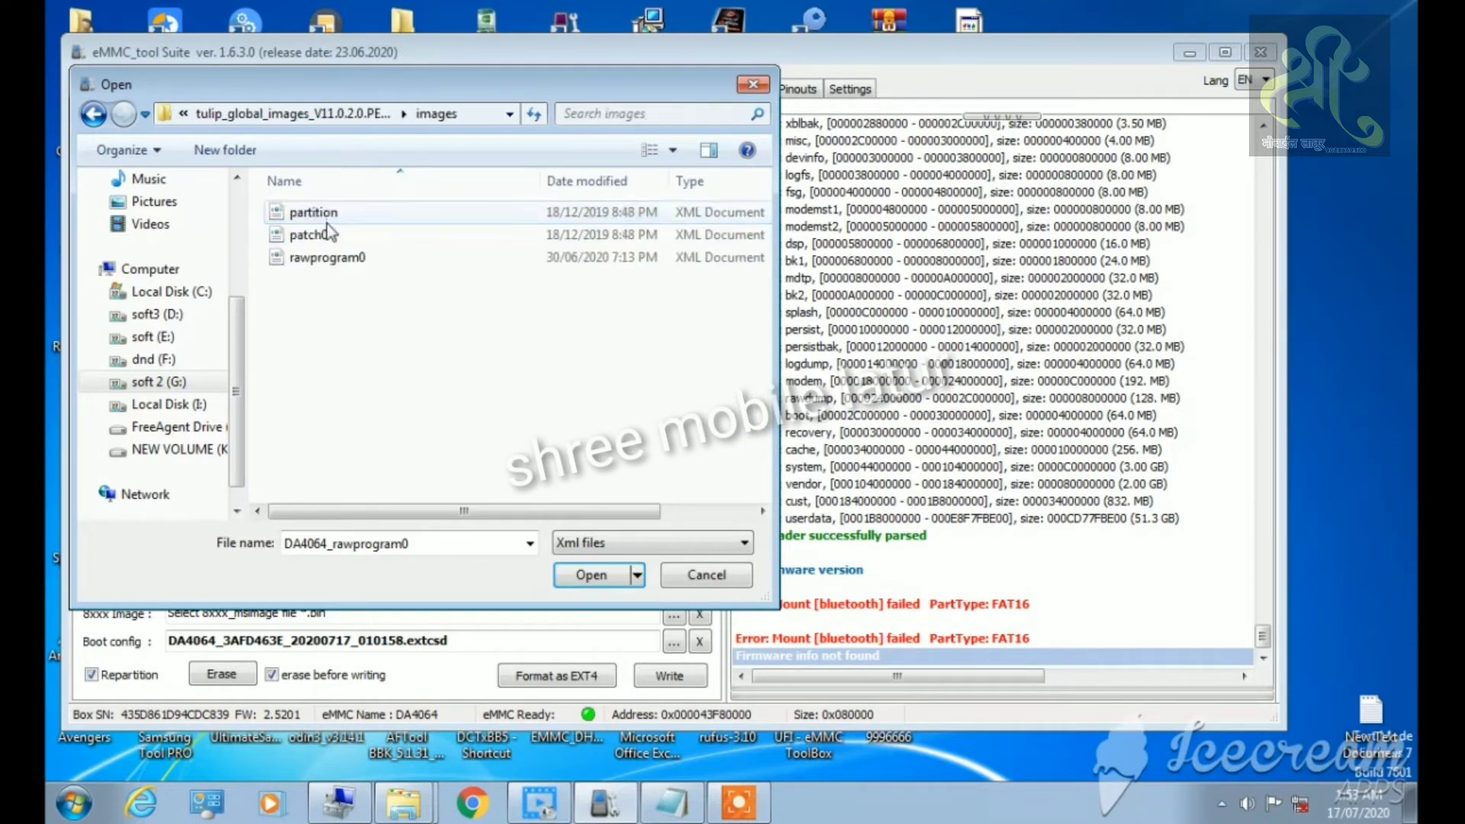
left_click(327, 261)
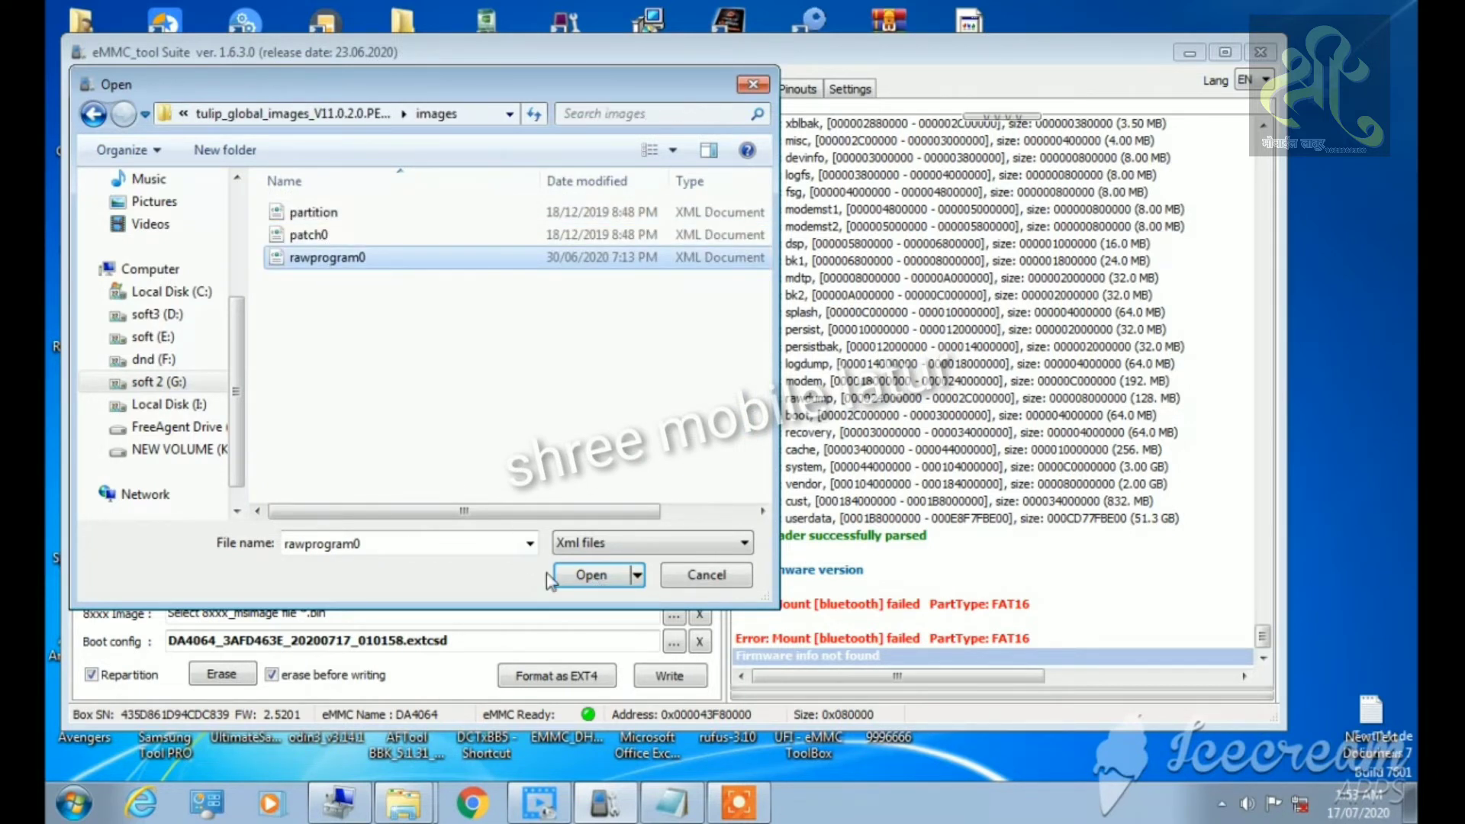
left_click(595, 579)
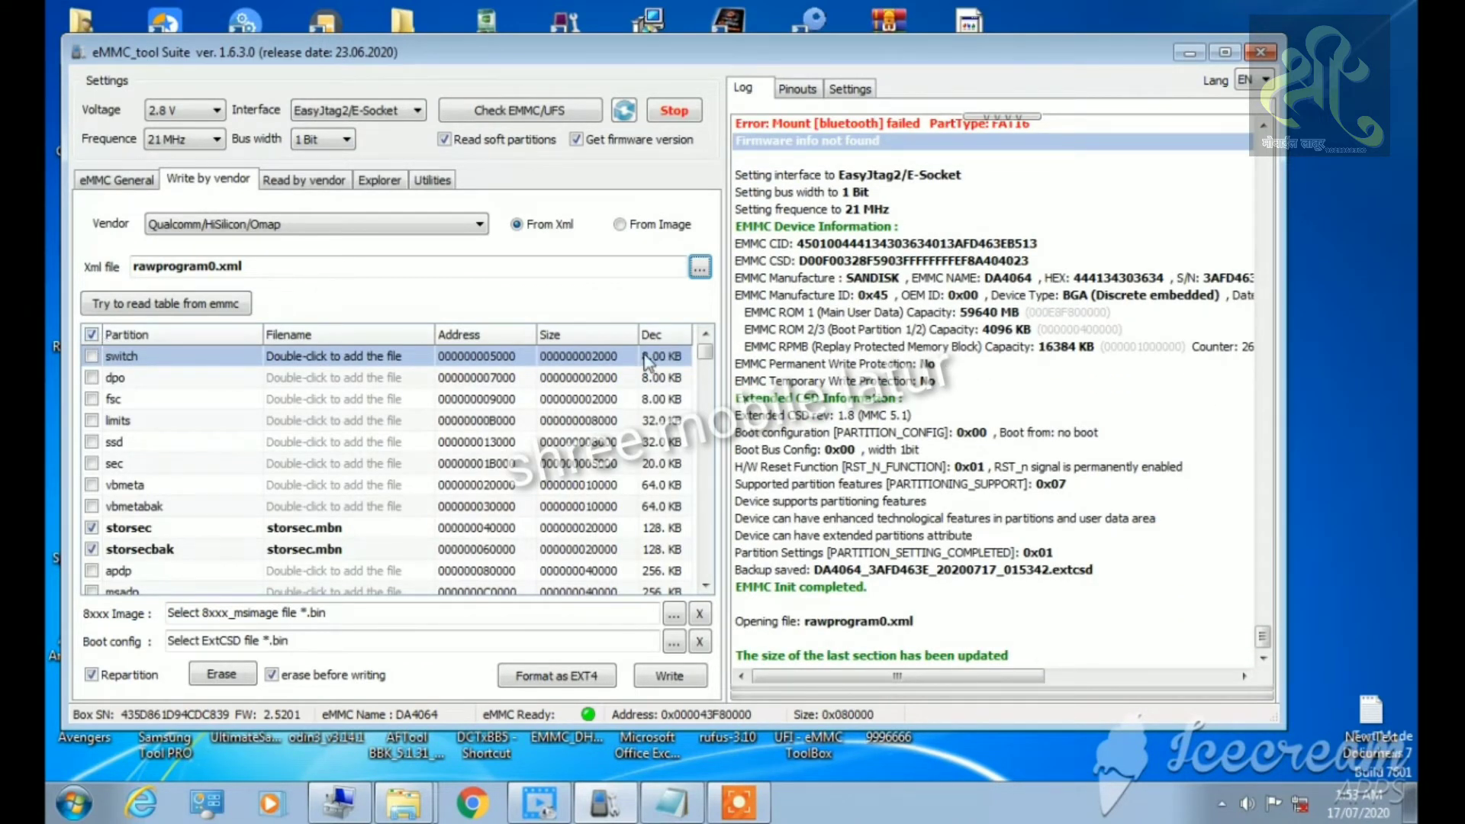
- Write the rawprogram0.xml firmware to the eMMC and review the partition table down to userdata
left_click(670, 676)
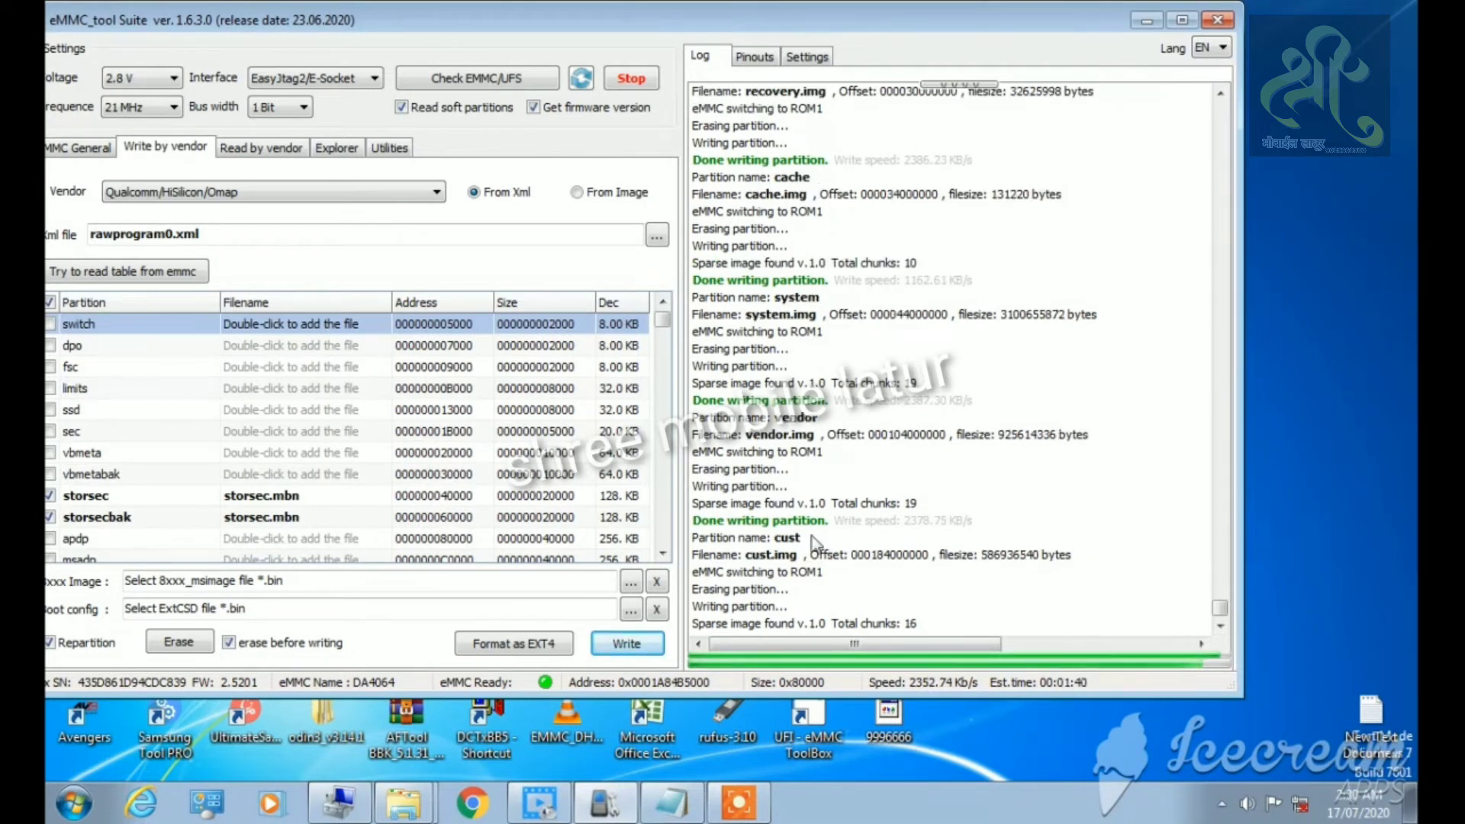
left_click_drag(662, 324, 664, 543)
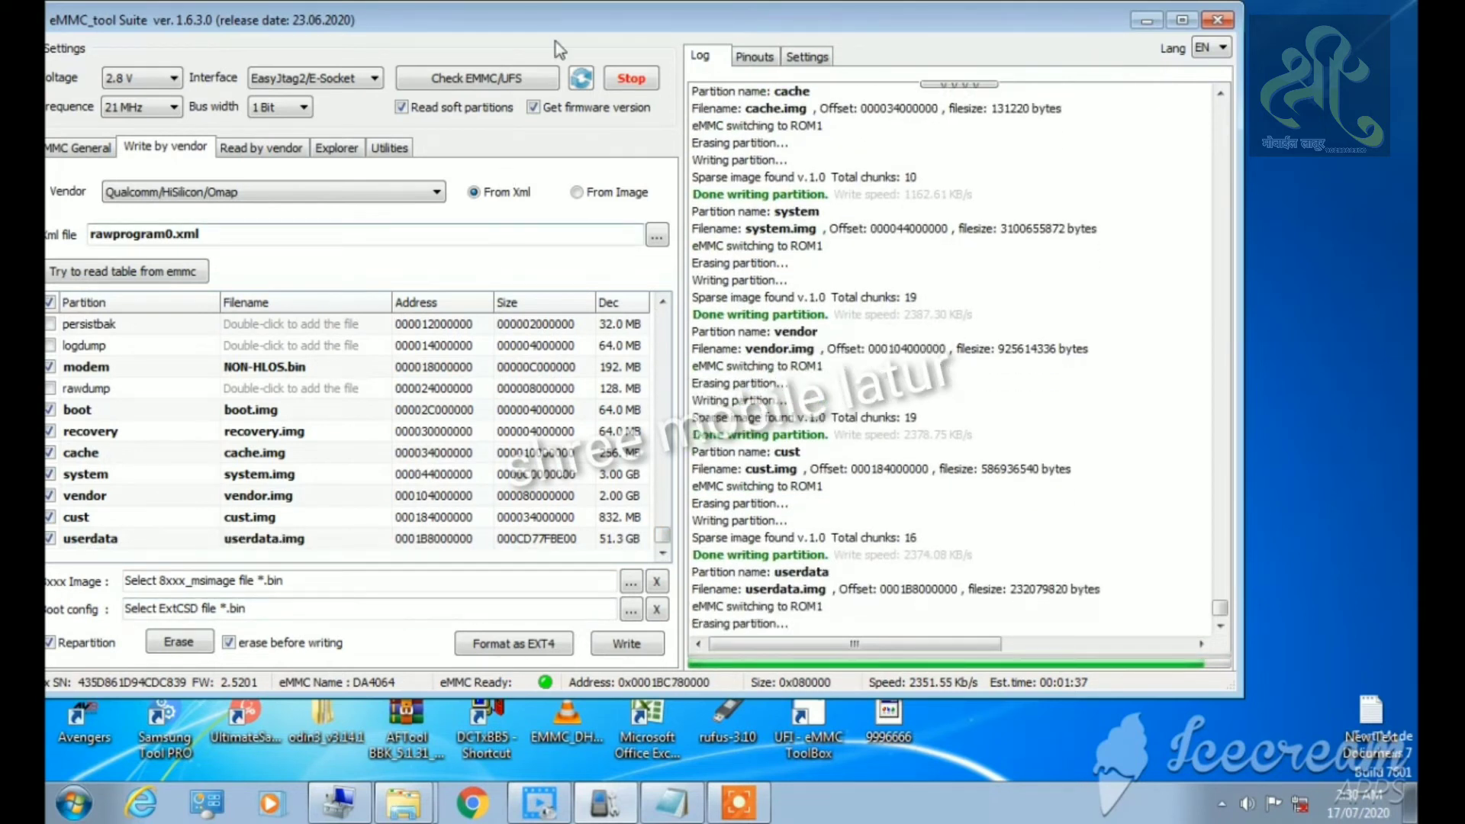
left_click_drag(591, 28, 676, 34)
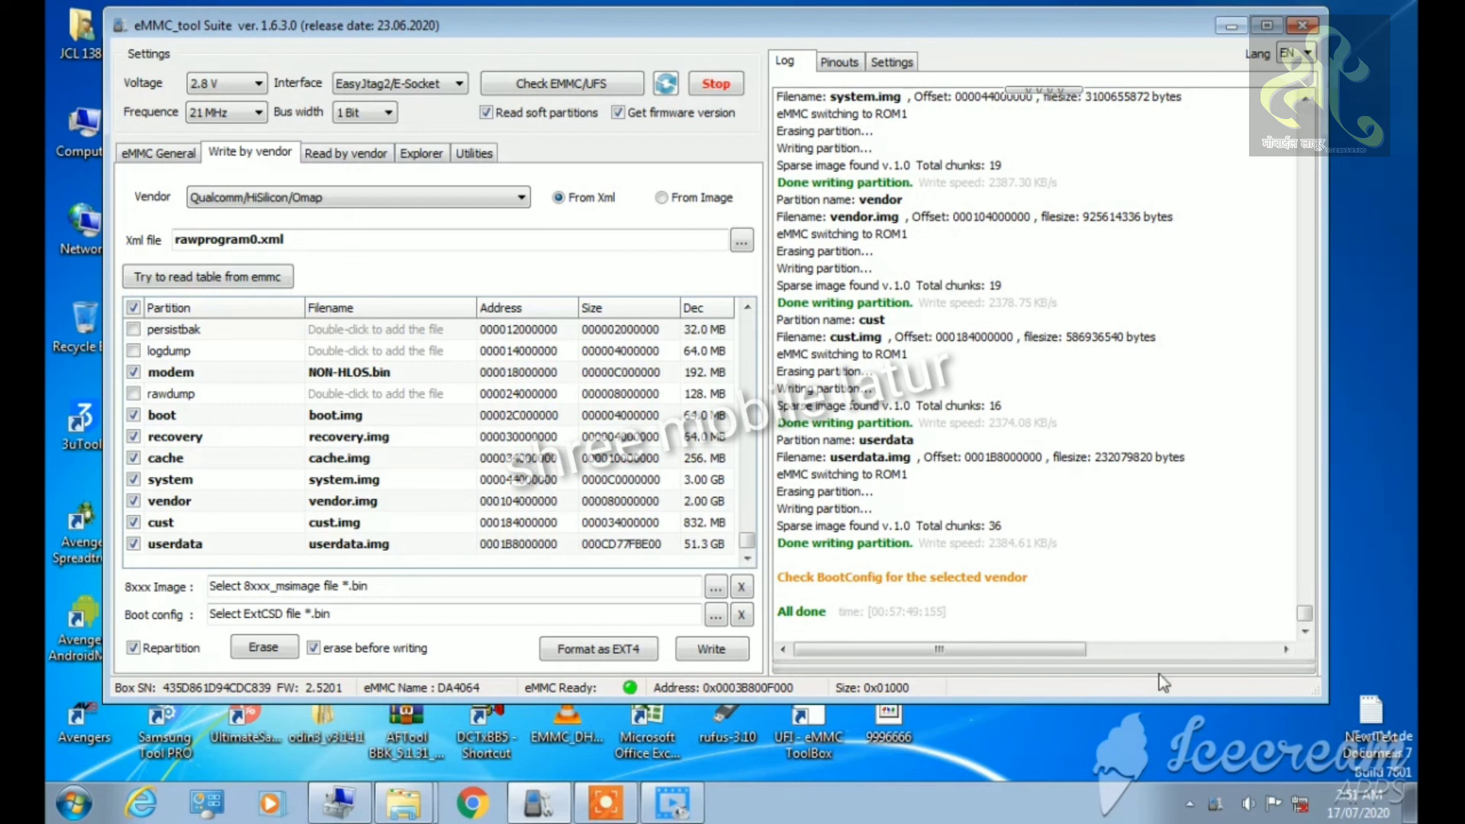
left_click(1293, 753)
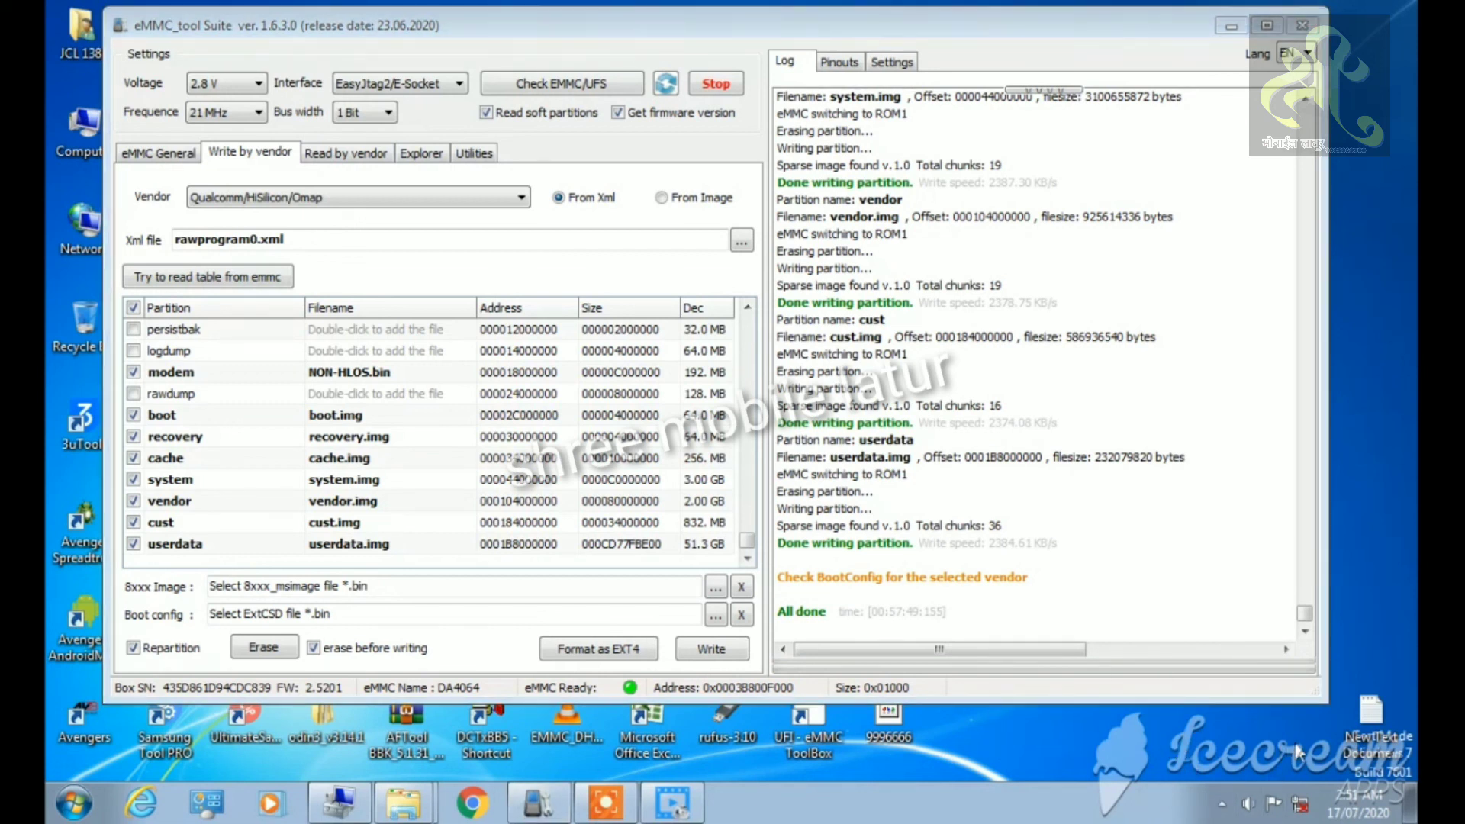
- Check the eMMC again and examine the device and firmware information in the log
left_click(532, 85)
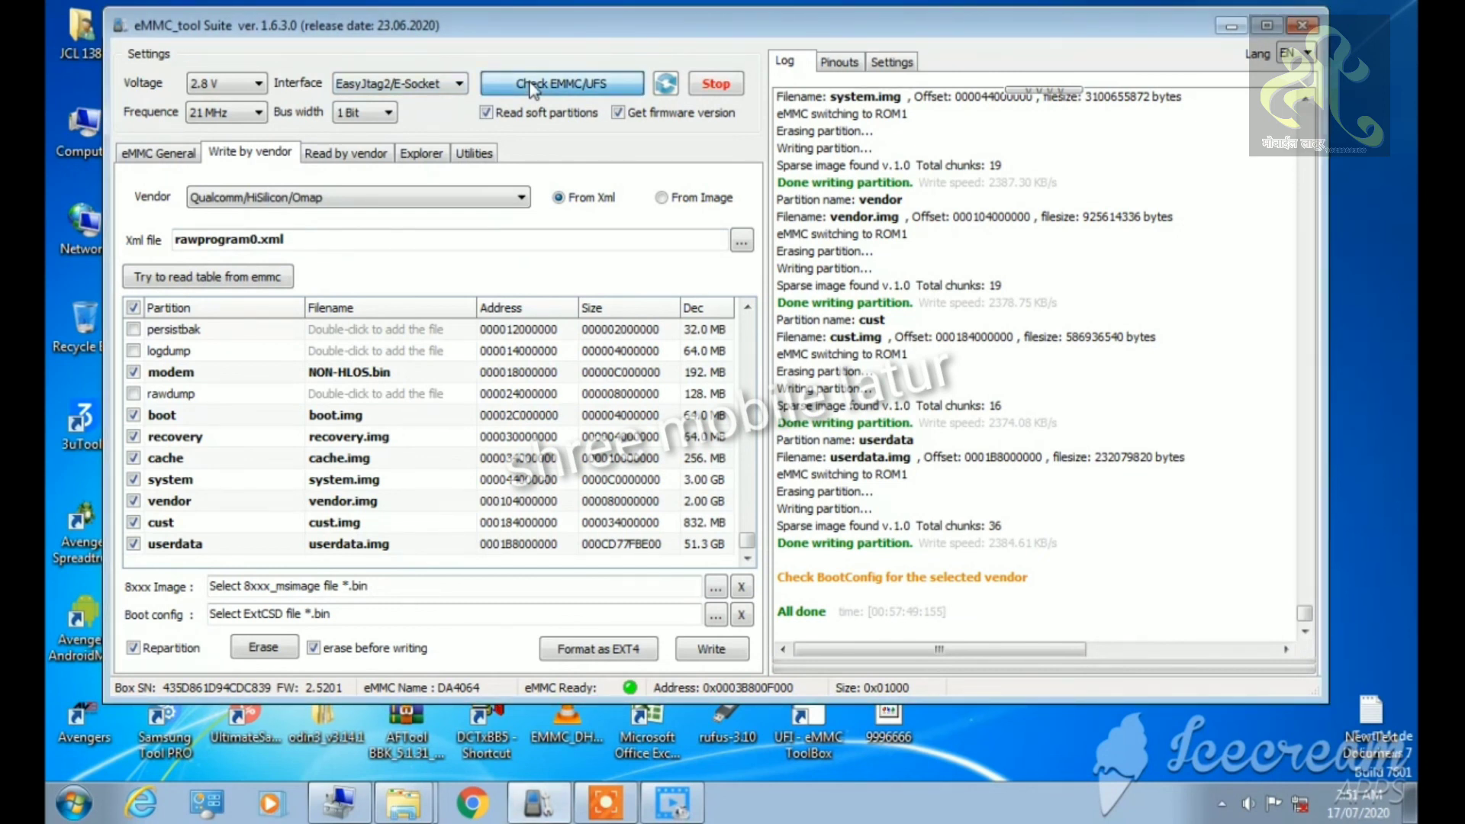
left_click(531, 85)
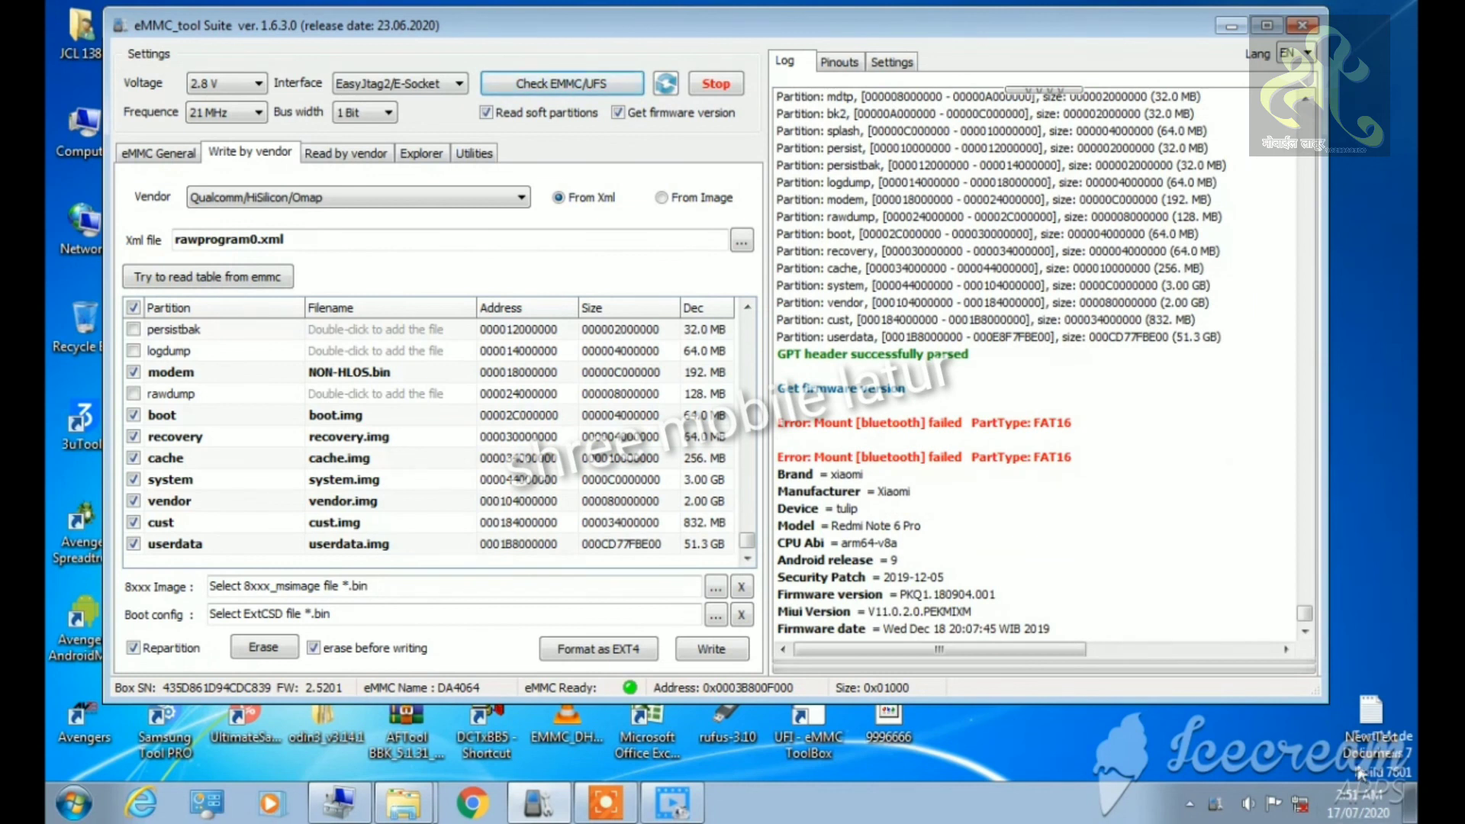
left_click(1224, 753)
left_click_drag(945, 474, 873, 626)
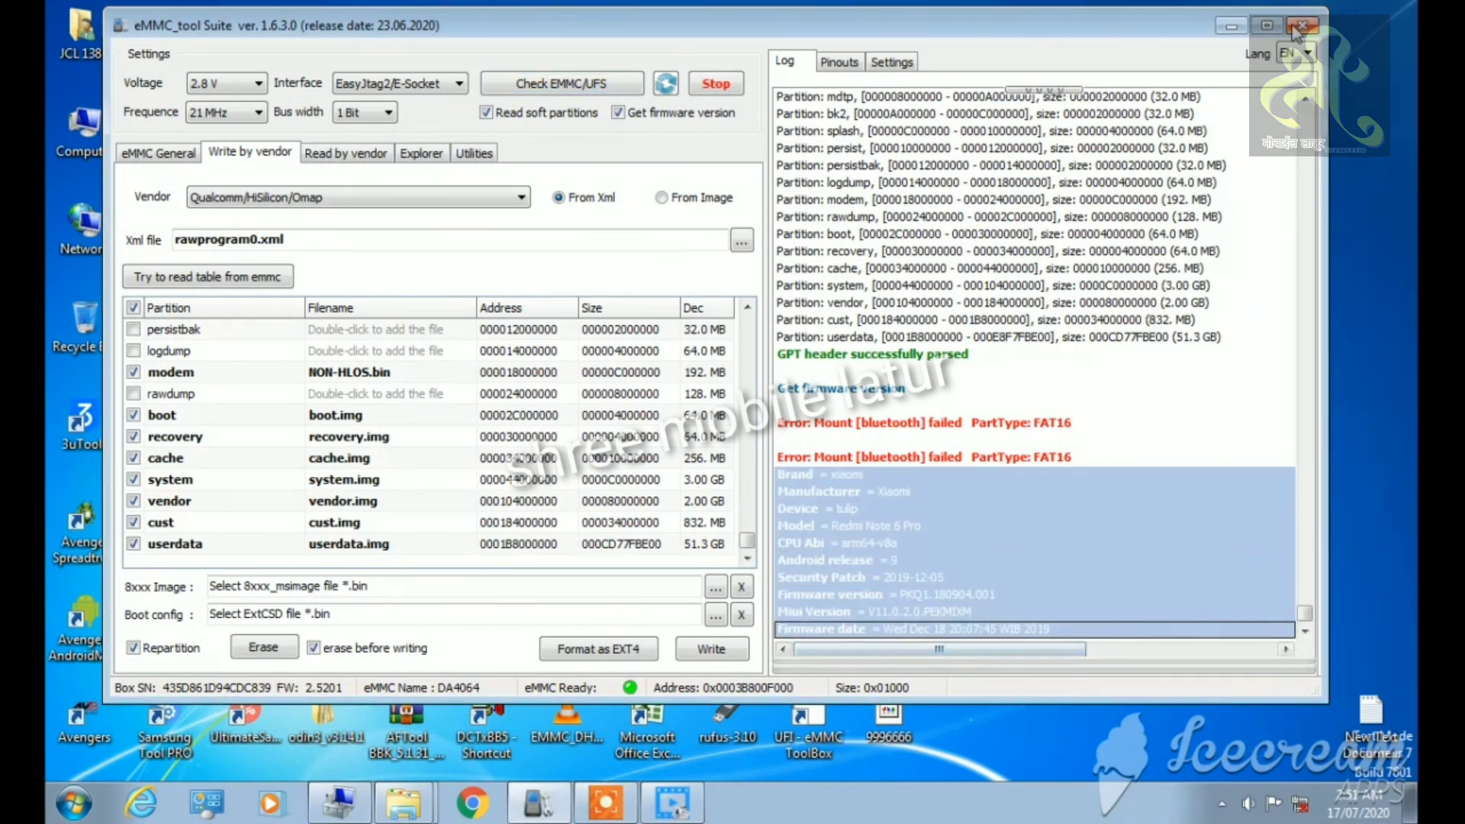